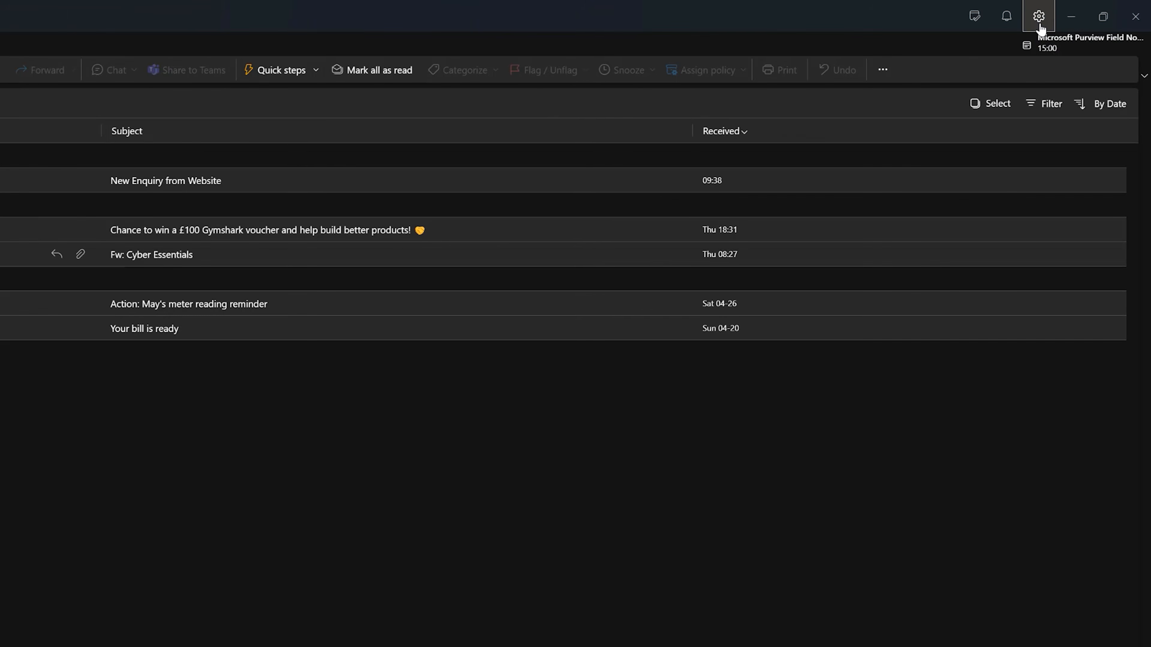
Step: Start a new mail rule in the Outlook settings and name it "Send BT Invoices to Accounts"
click(1038, 19)
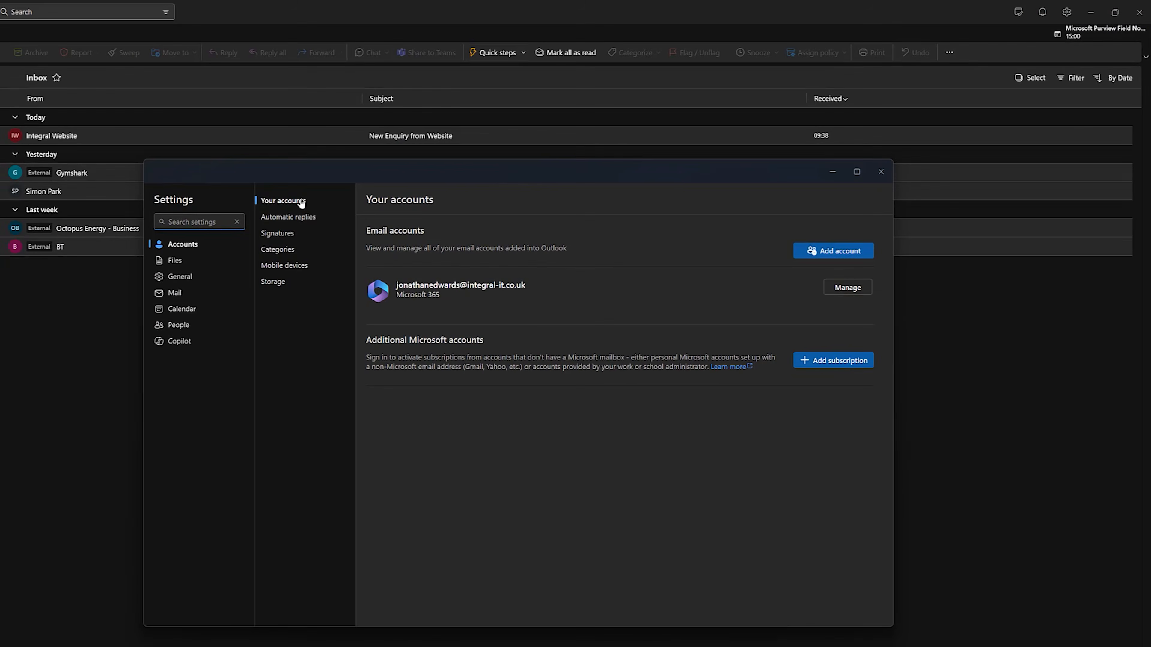
click(181, 294)
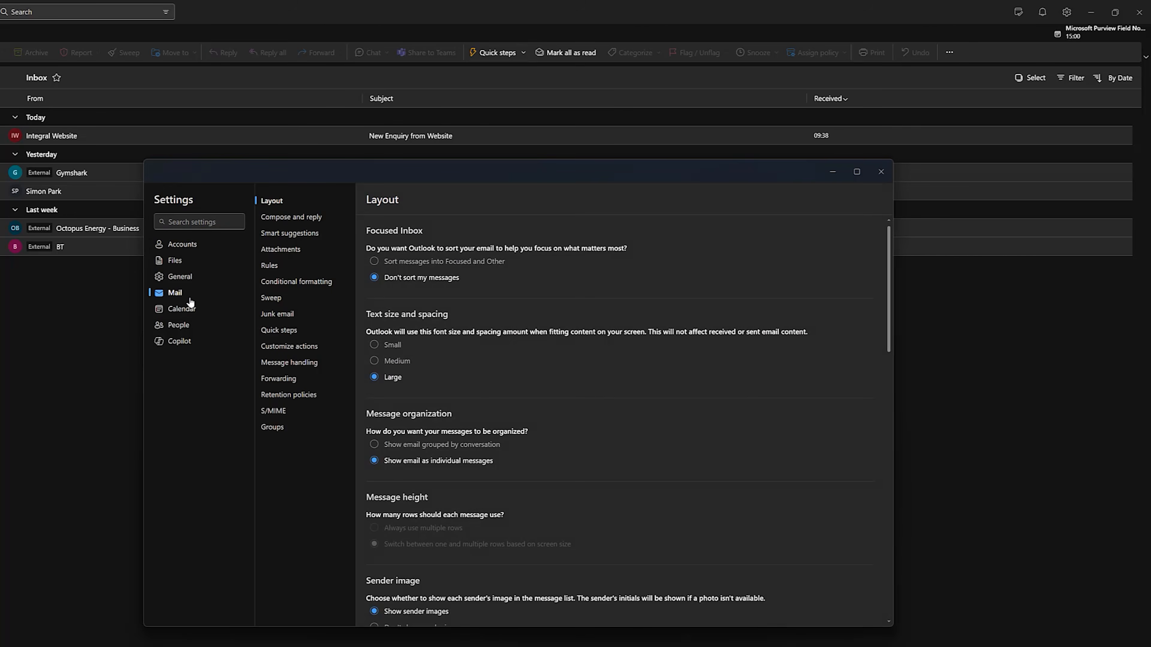
click(272, 266)
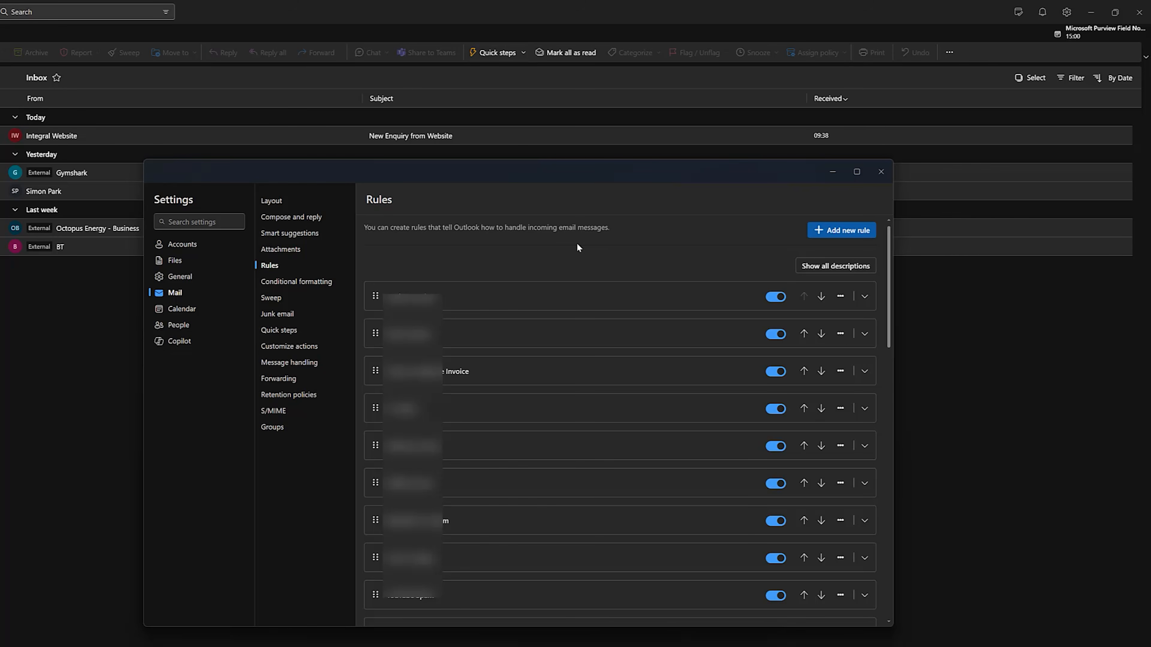
click(834, 231)
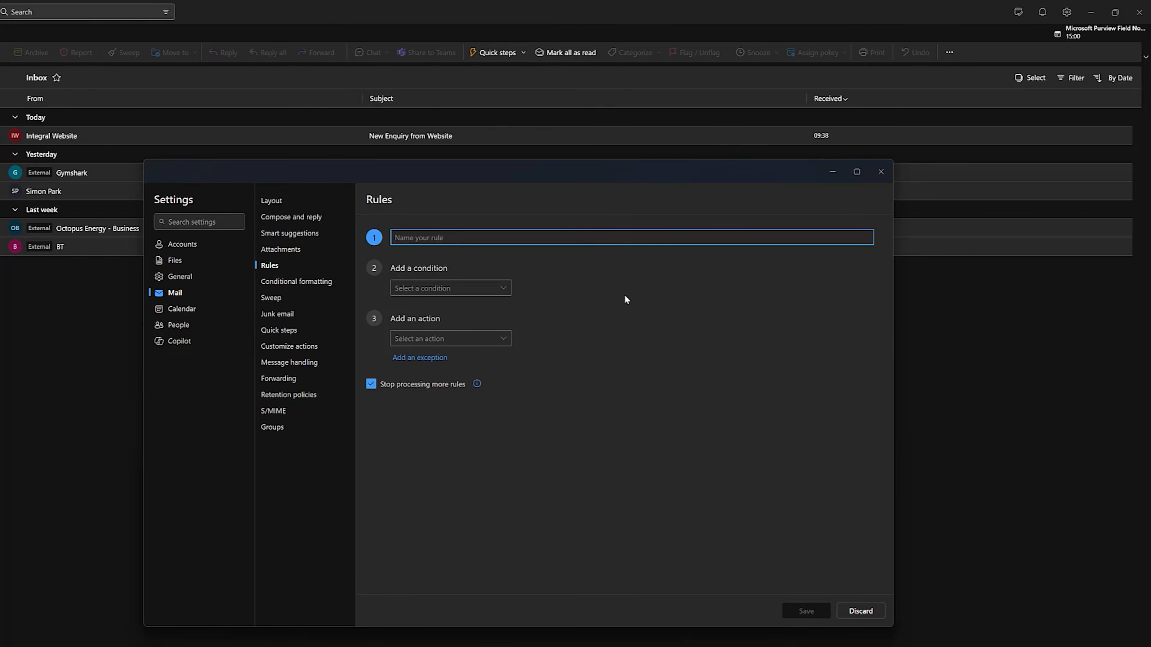
text(Send BT Invoices to Accounts)
Step: Add a From condition to the rule with BT's communications e-mail address as the sender
click(504, 293)
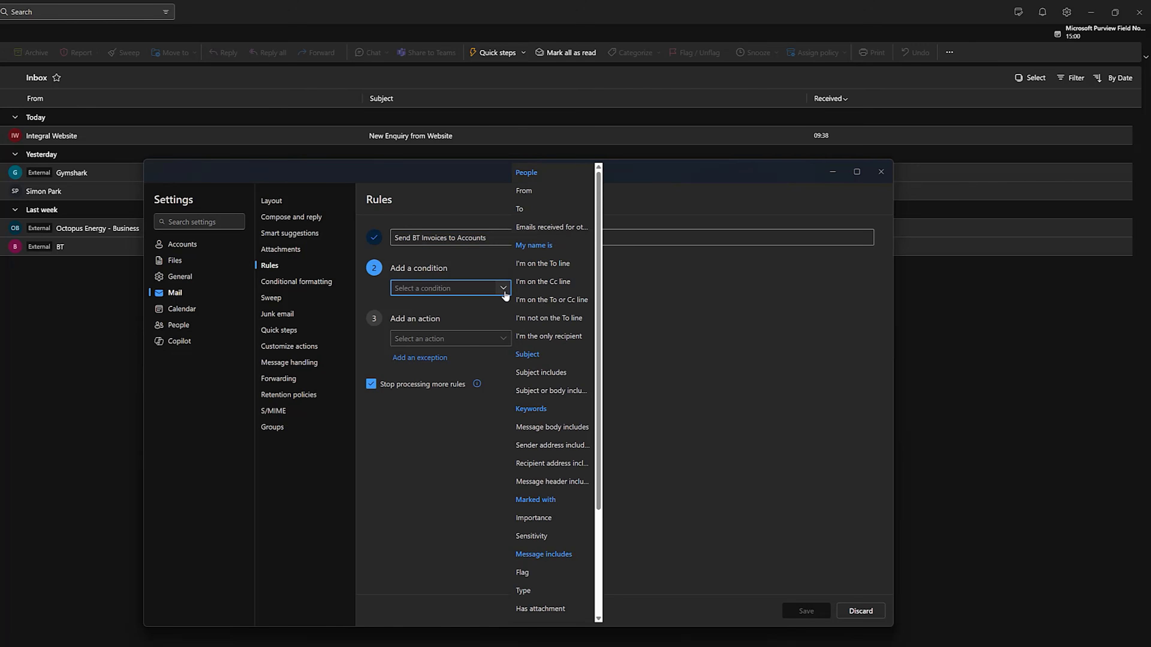
click(549, 194)
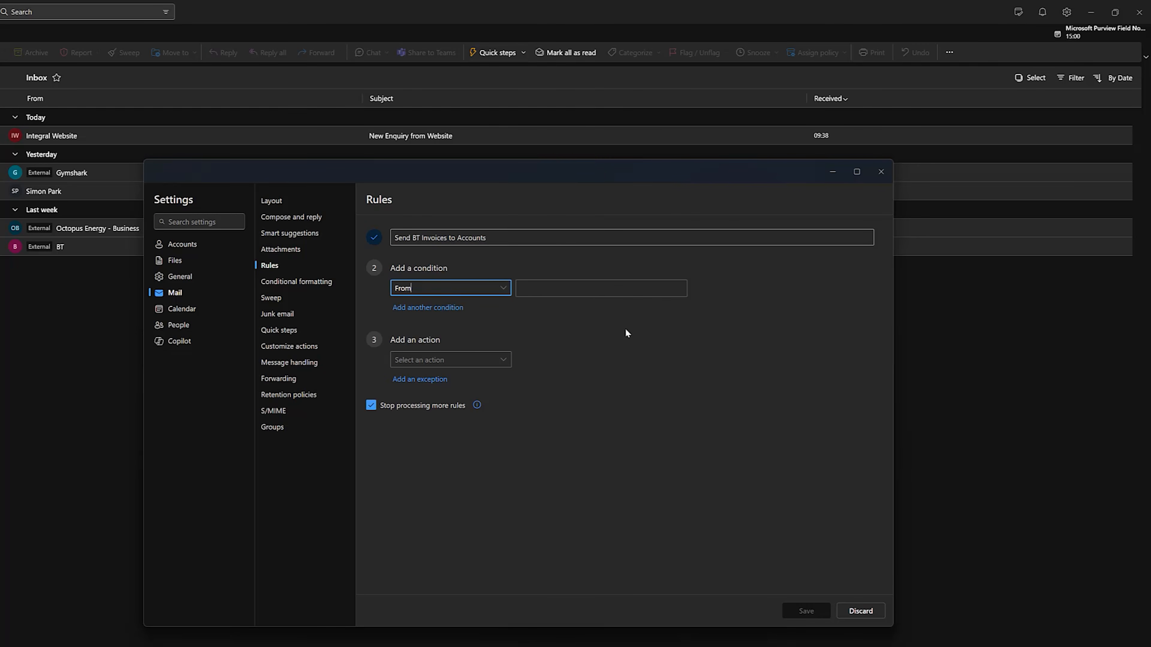
click(590, 292)
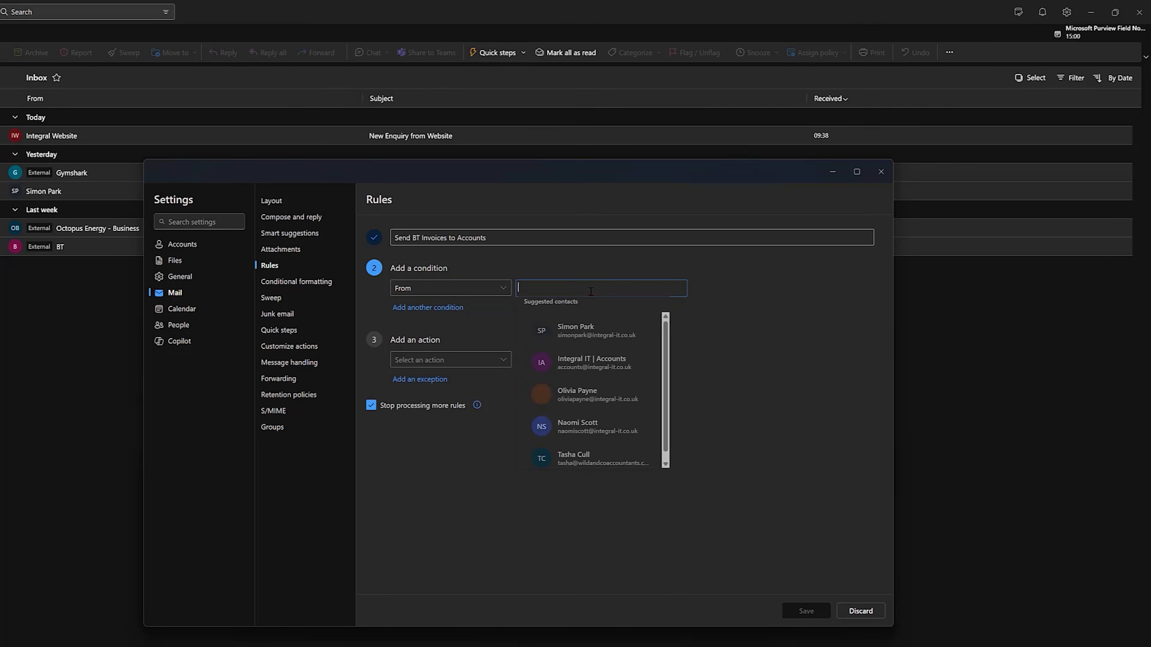
click(635, 403)
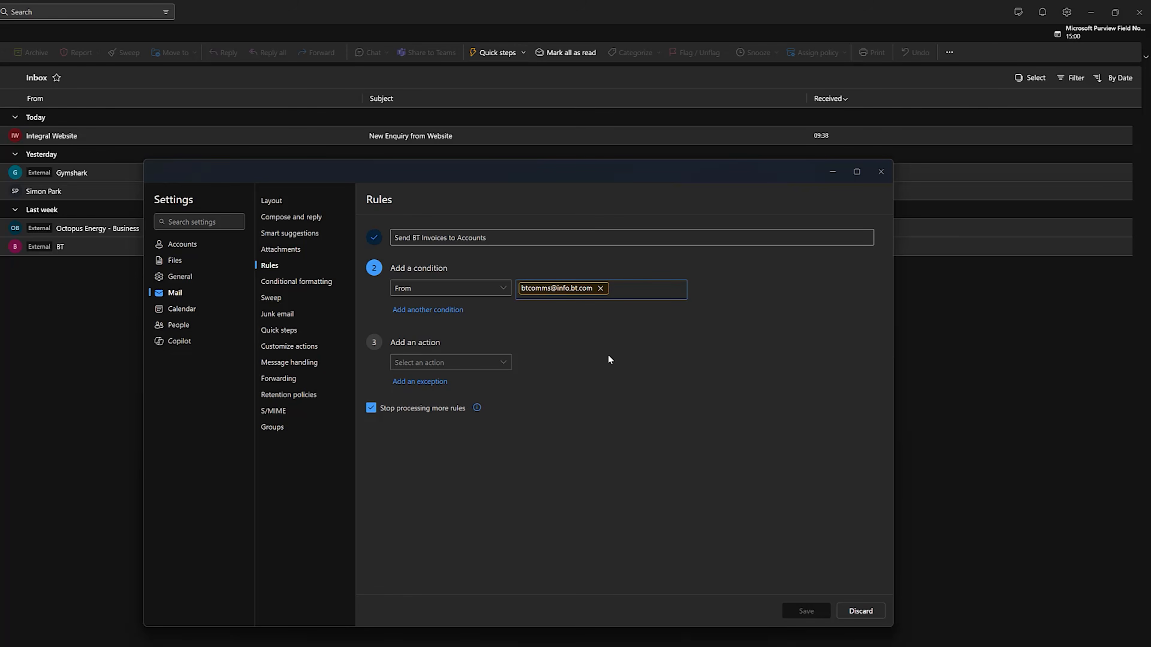
Step: Add a Forward to action that sends the matching messages to the Integral IT Accounts mailbox
click(505, 363)
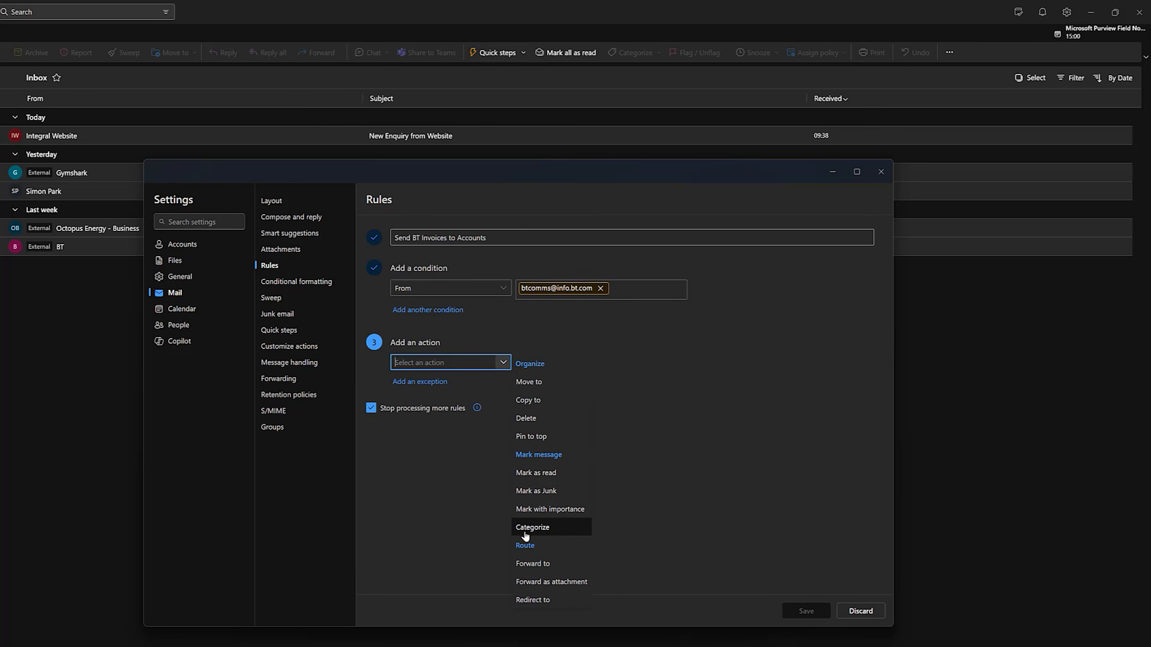
click(554, 569)
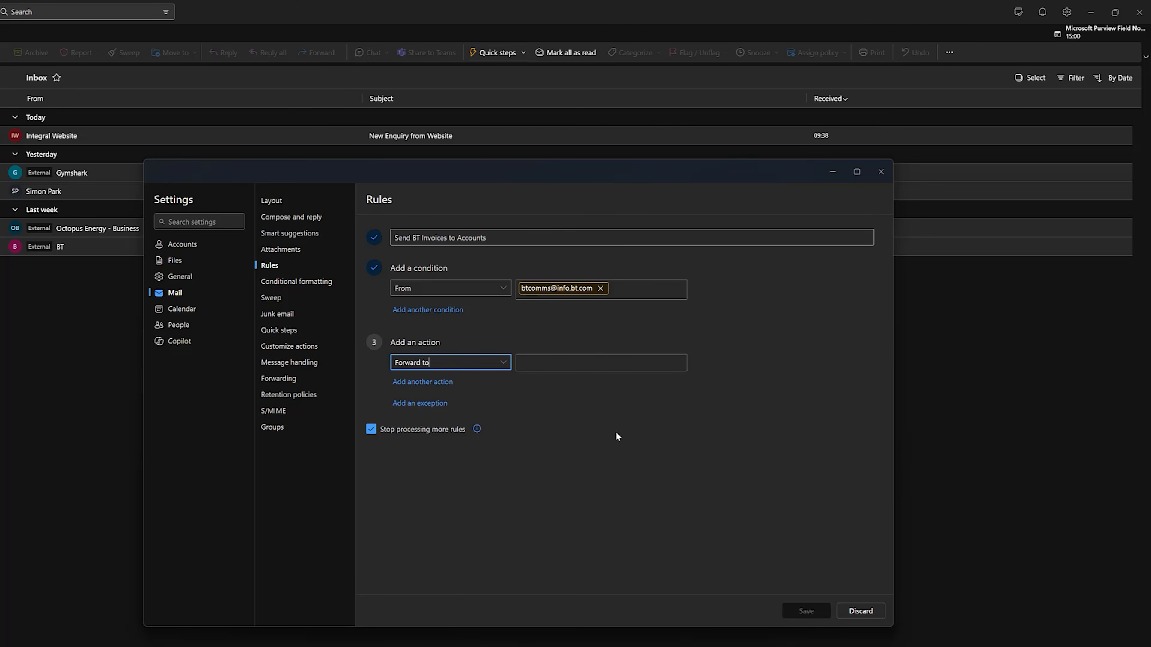
click(607, 363)
click(606, 468)
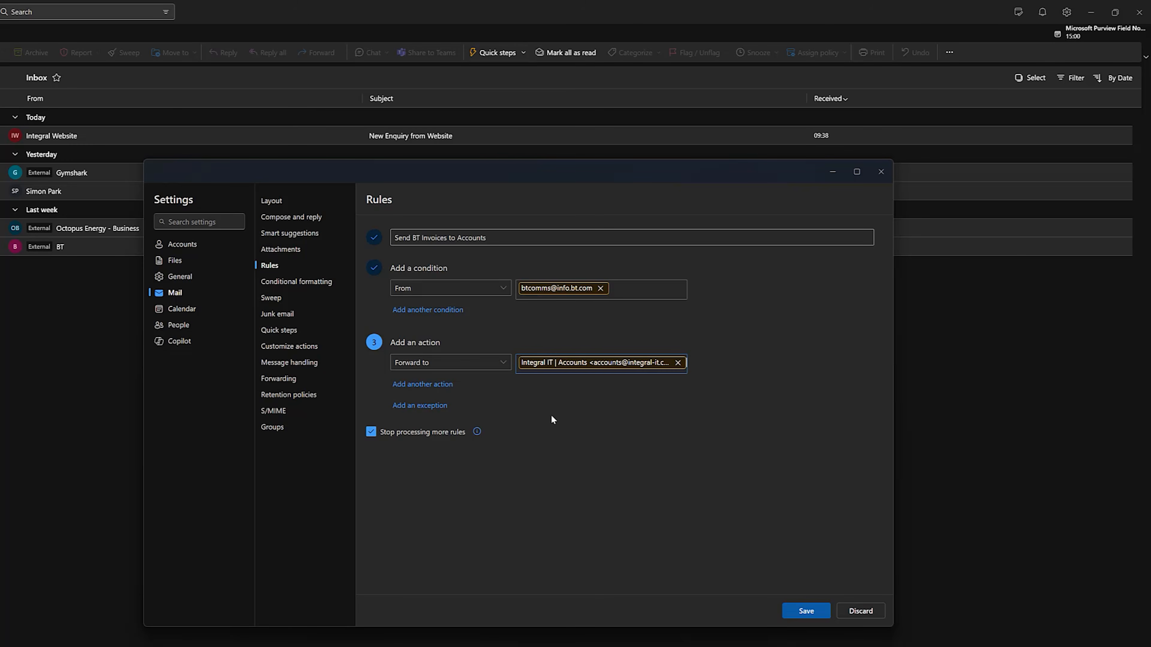
Step: Add a second action that moves the messages to the Archive folder, and save the rule
click(437, 384)
click(504, 387)
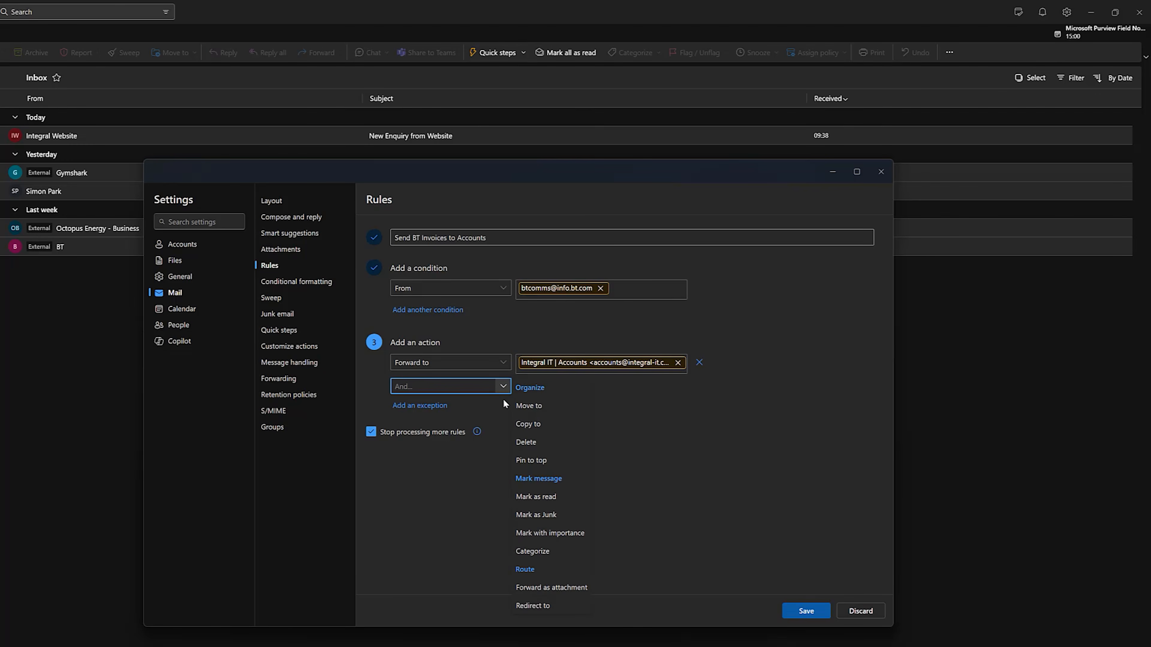
click(528, 405)
click(649, 389)
click(546, 435)
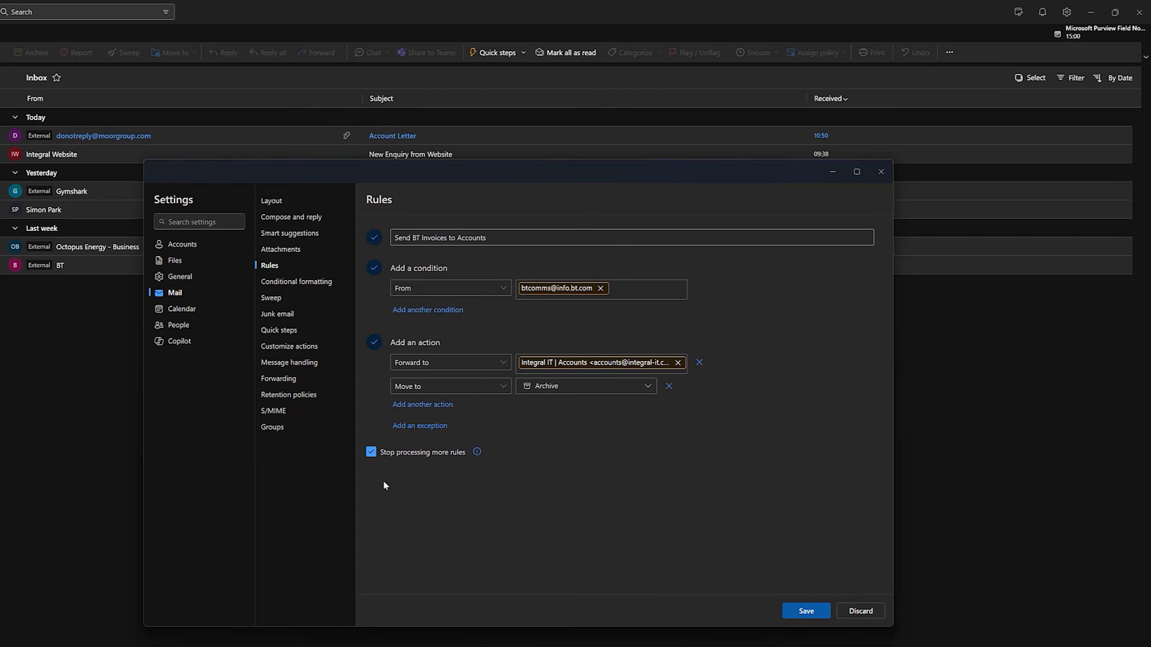
click(792, 613)
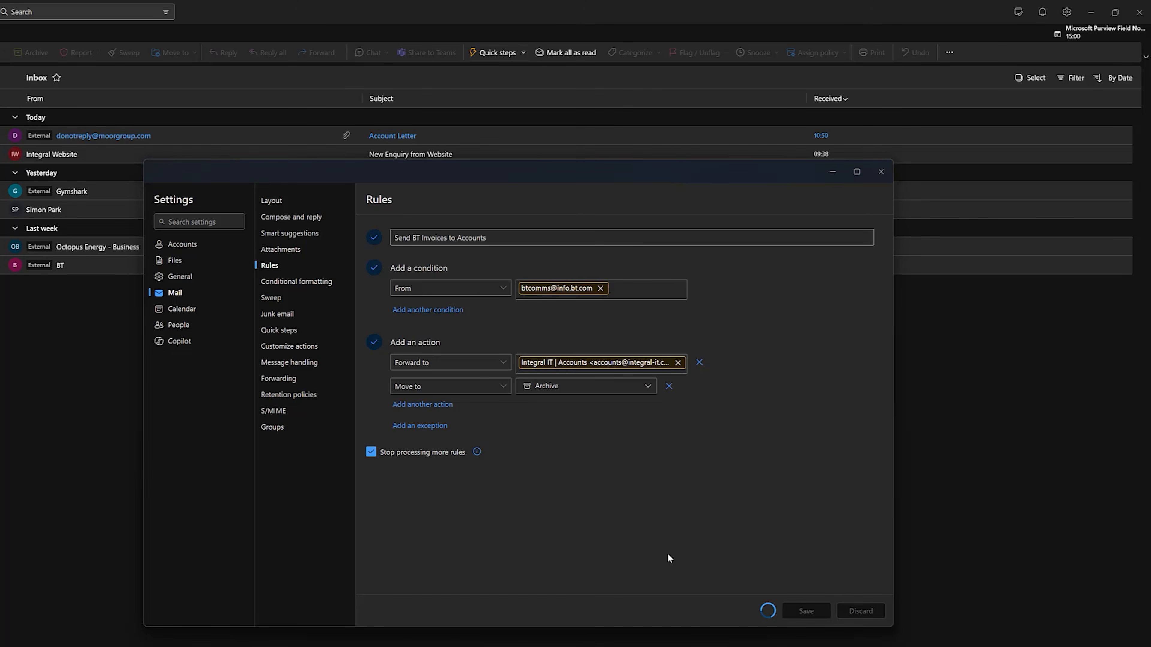
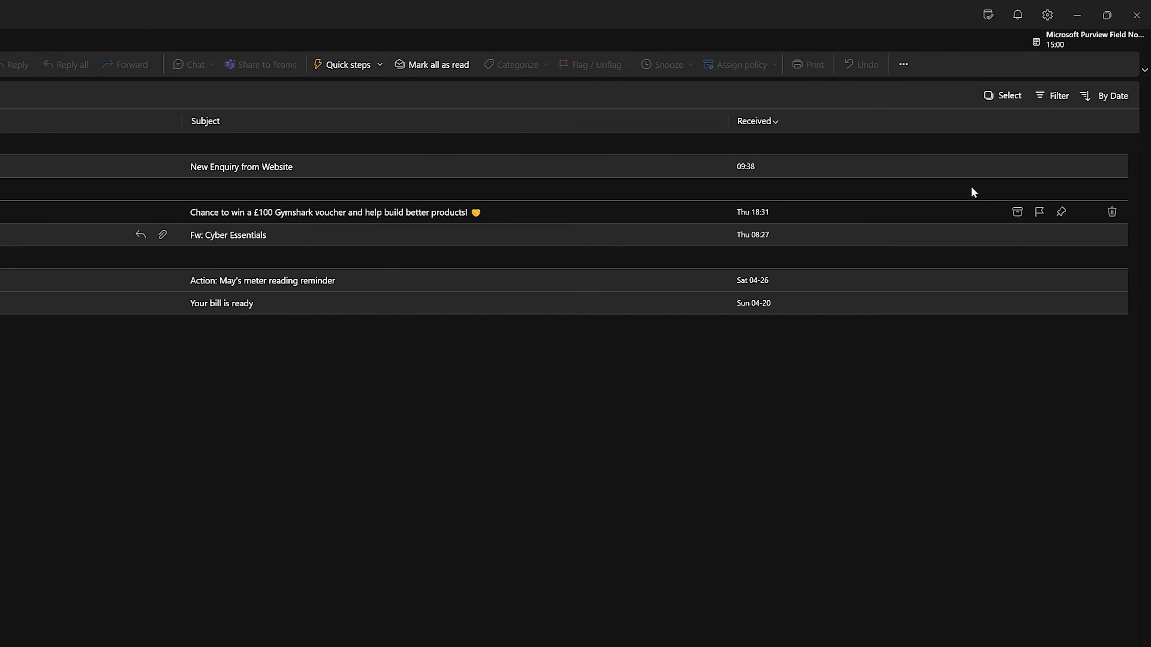
Step: Start another mail rule and name it "Flag Emails from" followed by the colleague's first name
click(1047, 15)
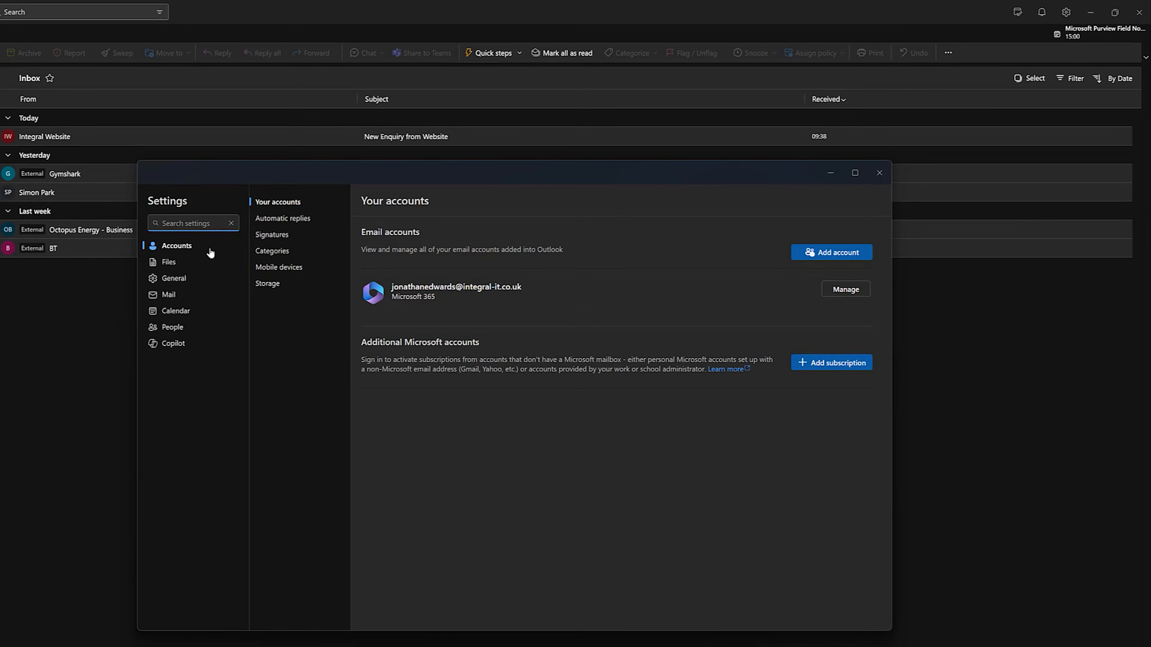
click(175, 295)
click(307, 271)
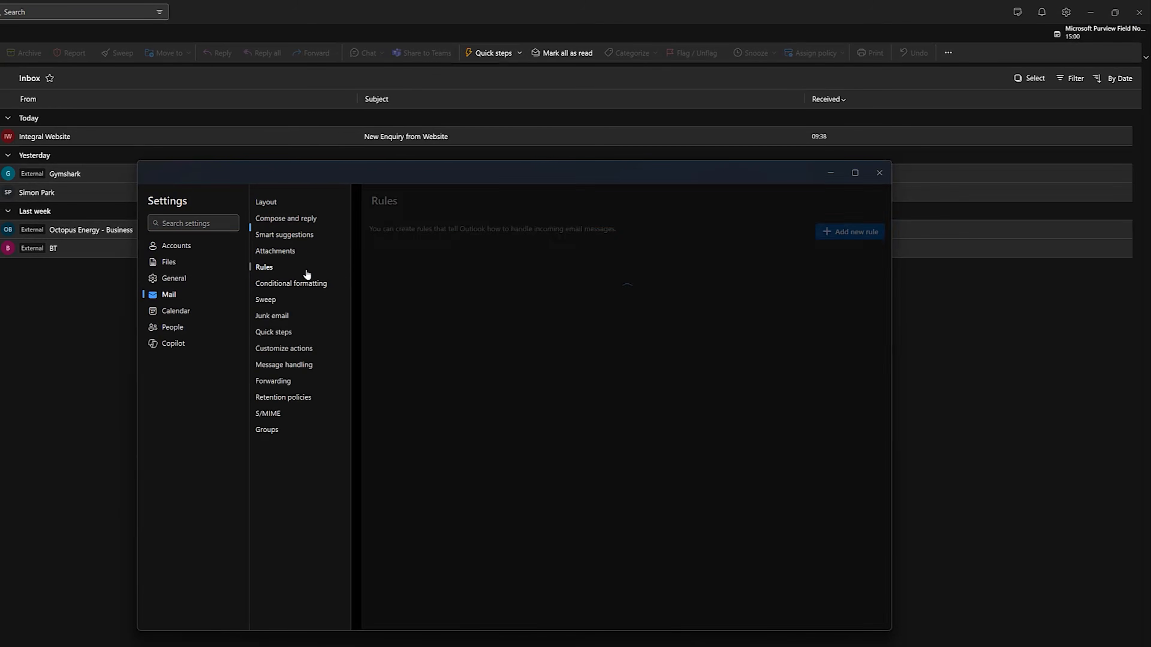
click(847, 231)
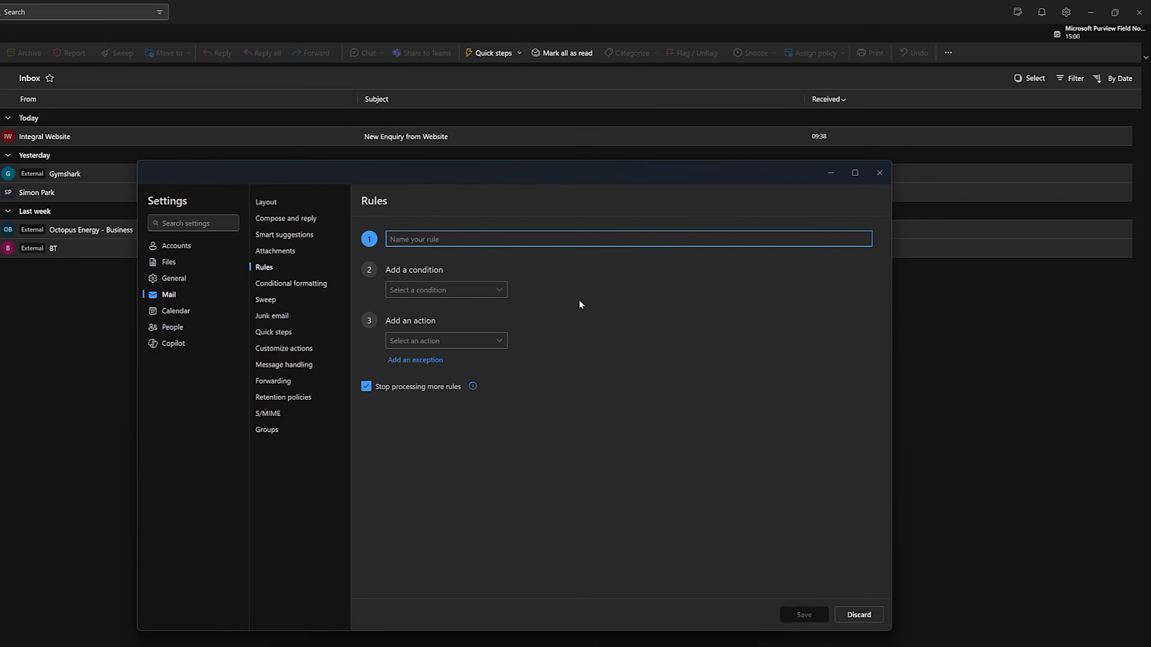
text(Flag Emails from Simon)
Step: Add a From condition to the flagging rule with the suggested colleague as the sender
click(503, 291)
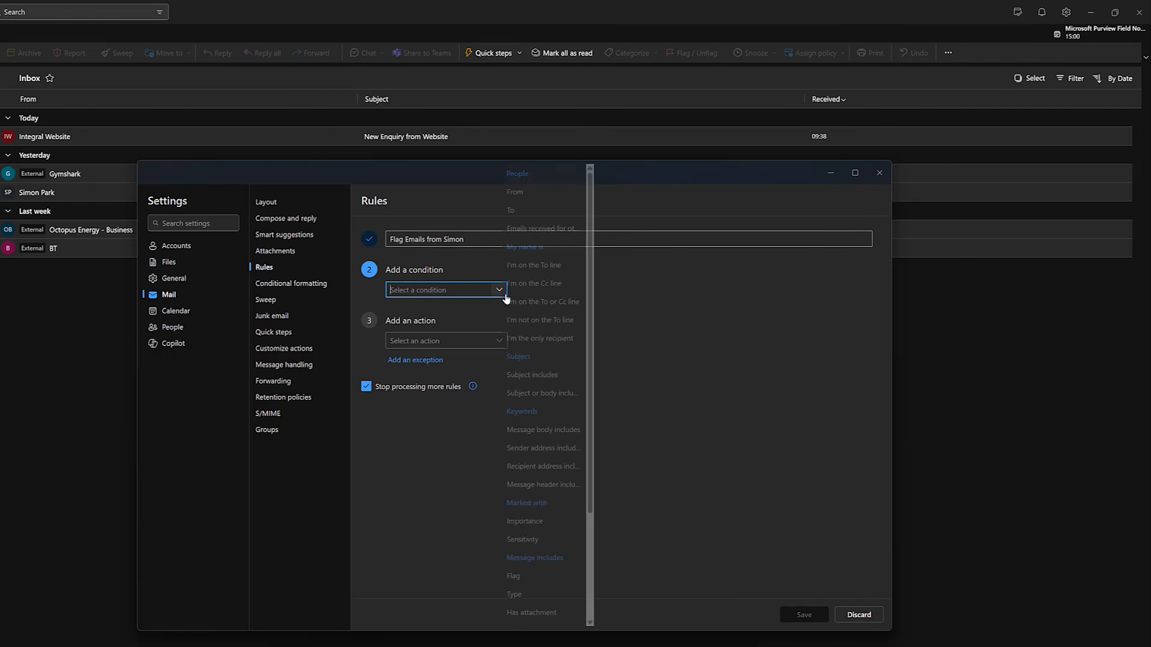
click(534, 196)
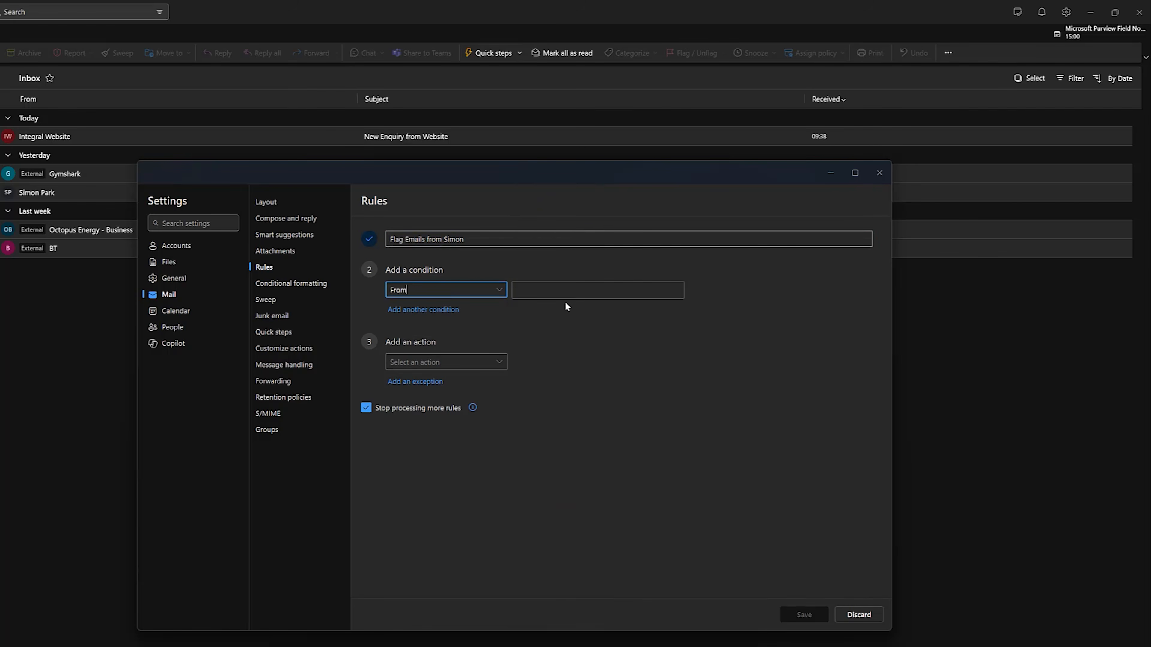
click(597, 286)
click(589, 369)
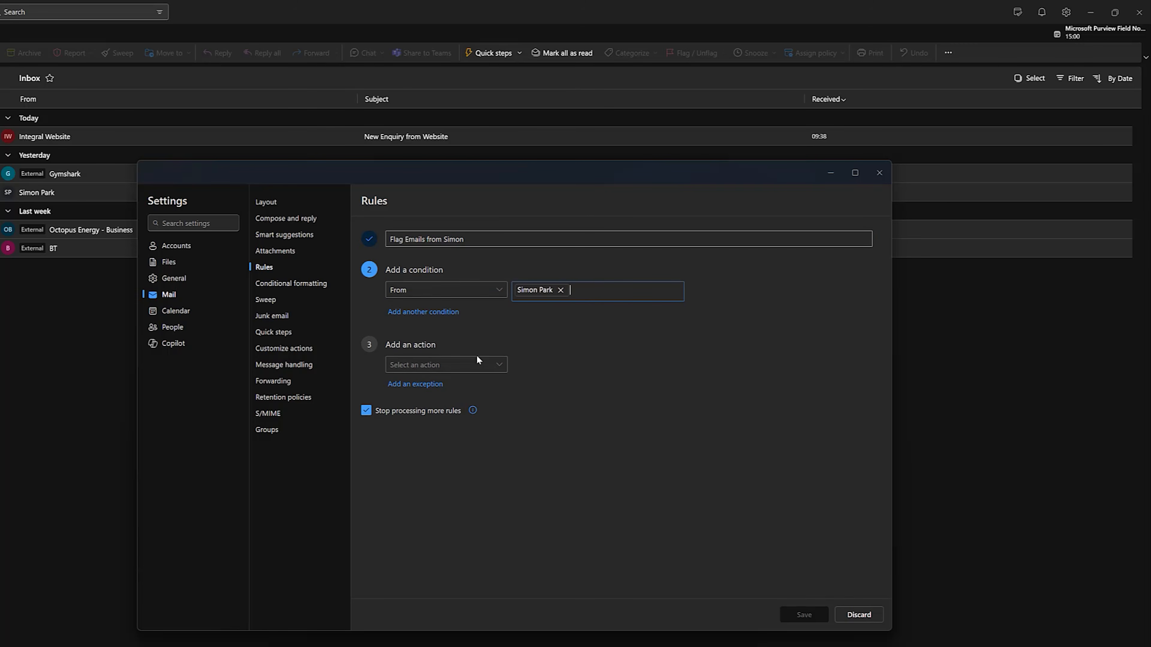
Step: Add a Mark with importance action to the rule and set the importance to High
click(499, 365)
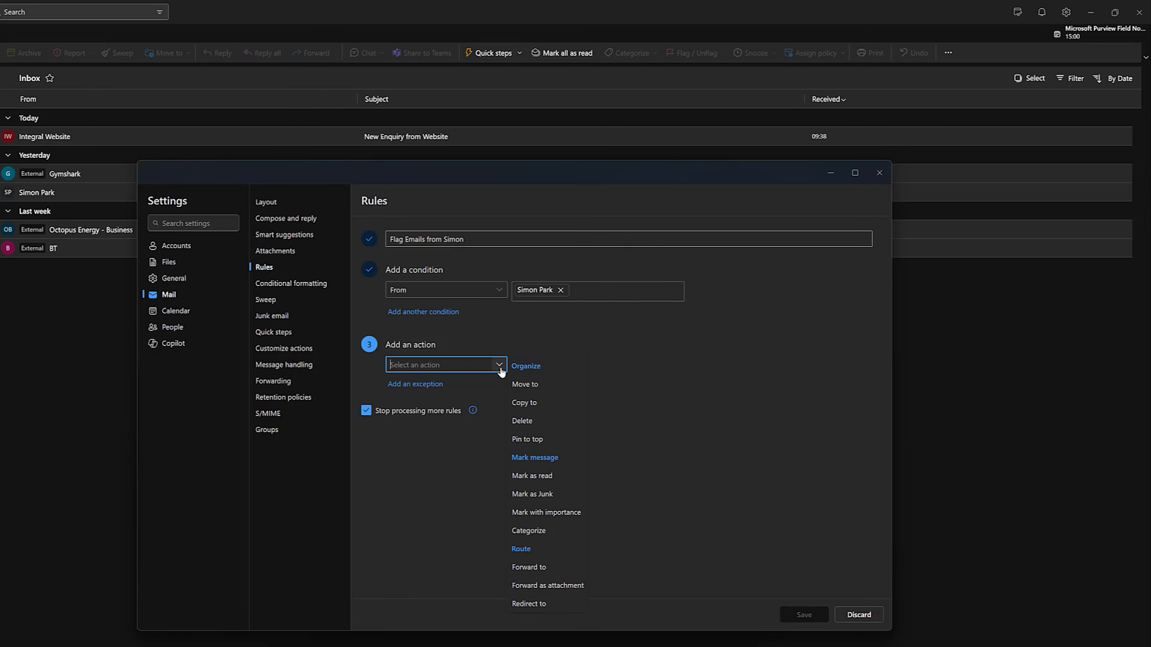
click(546, 515)
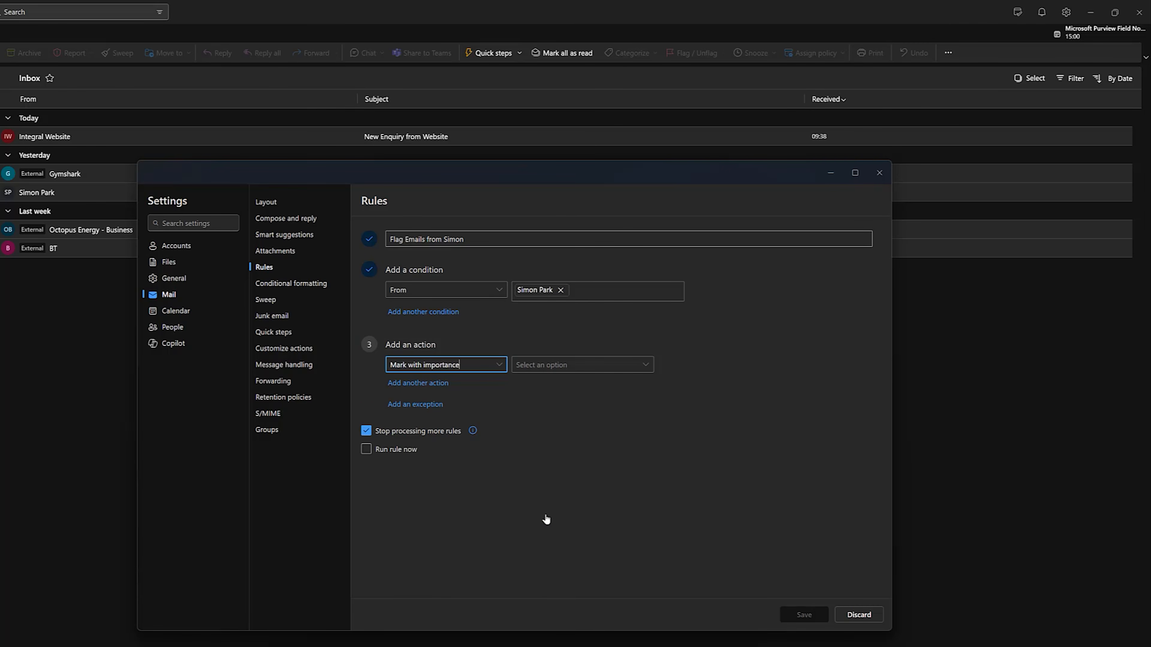
click(652, 367)
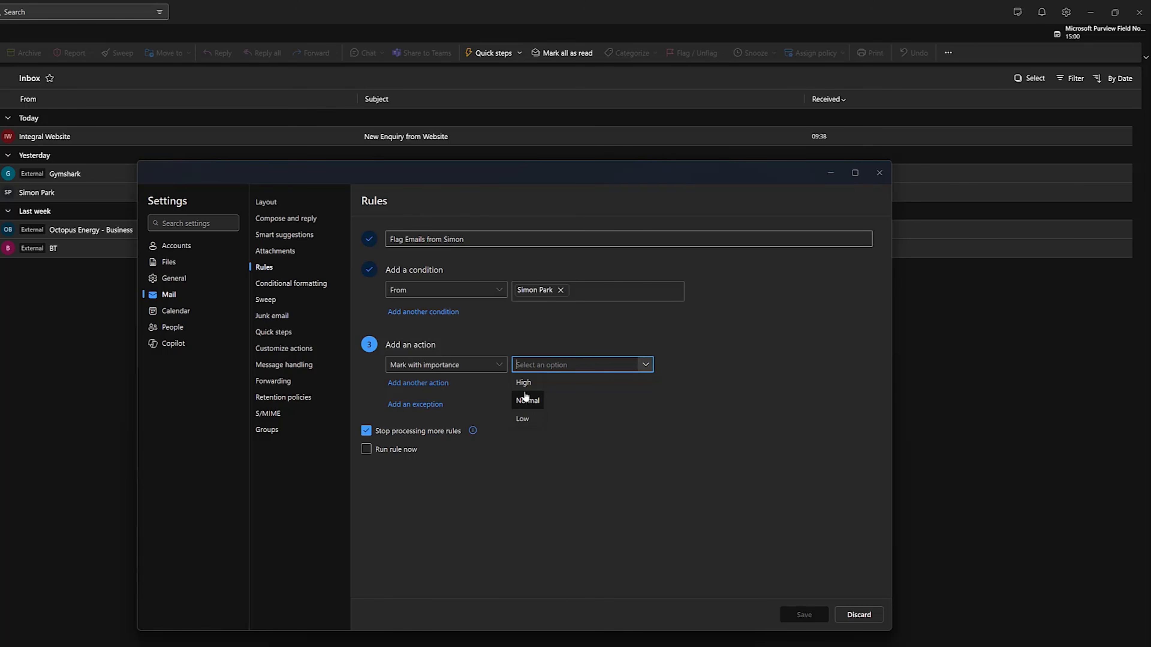
click(524, 382)
click(591, 446)
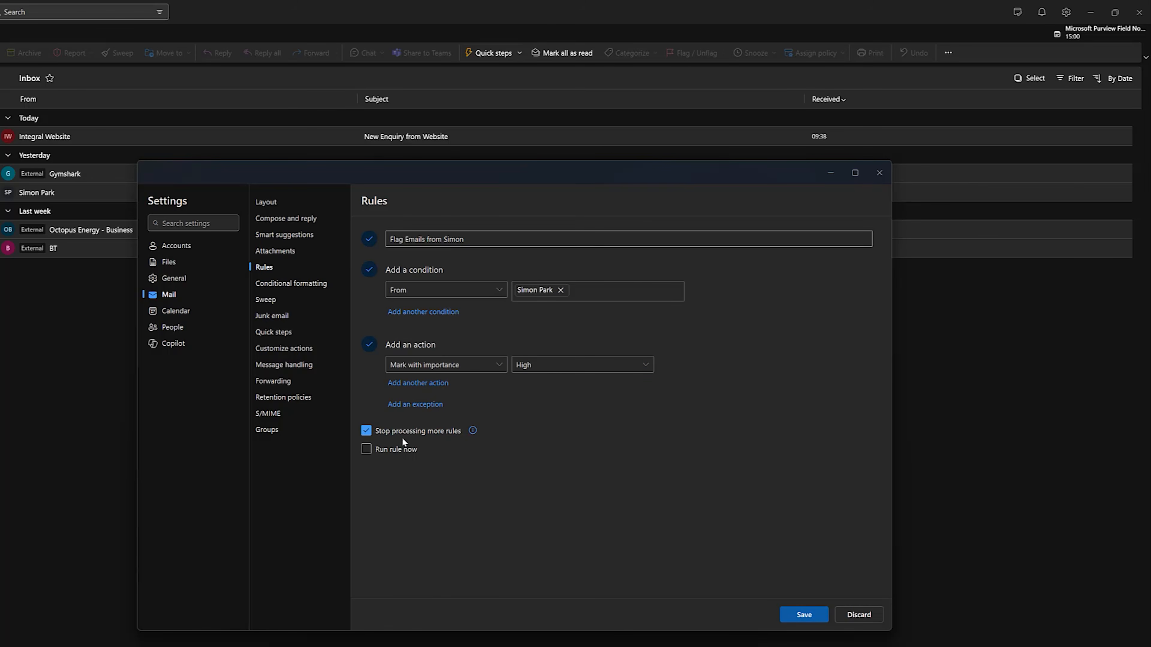
Step: Enable Run rule now, save the flagging rule and close the settings
click(381, 451)
click(802, 615)
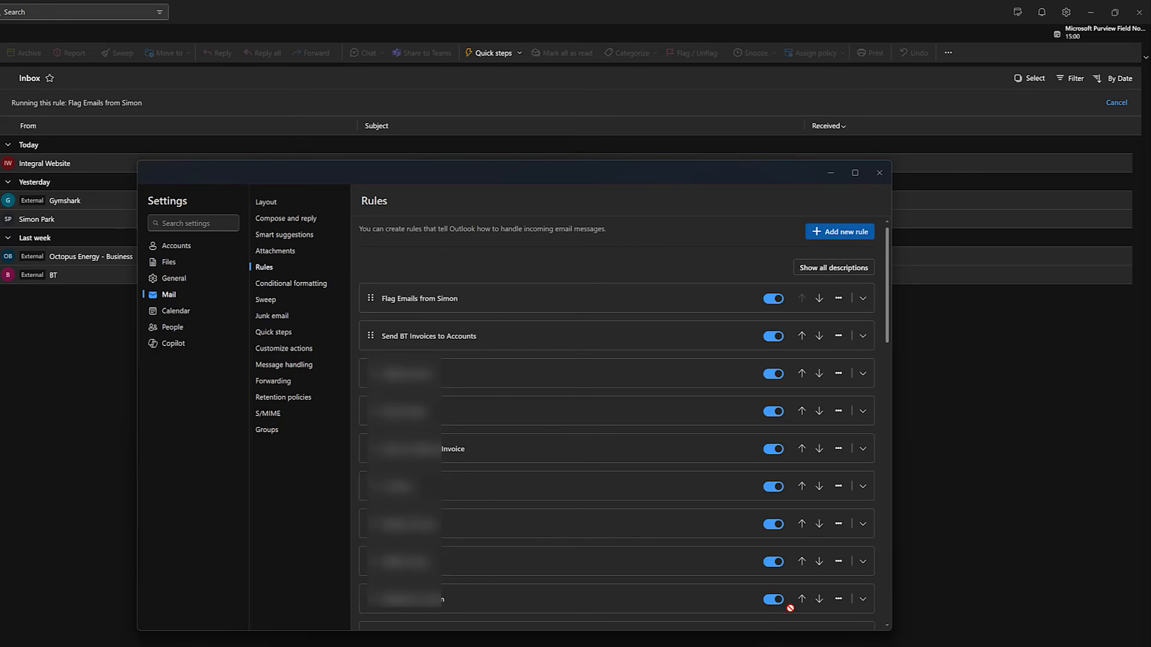
click(879, 173)
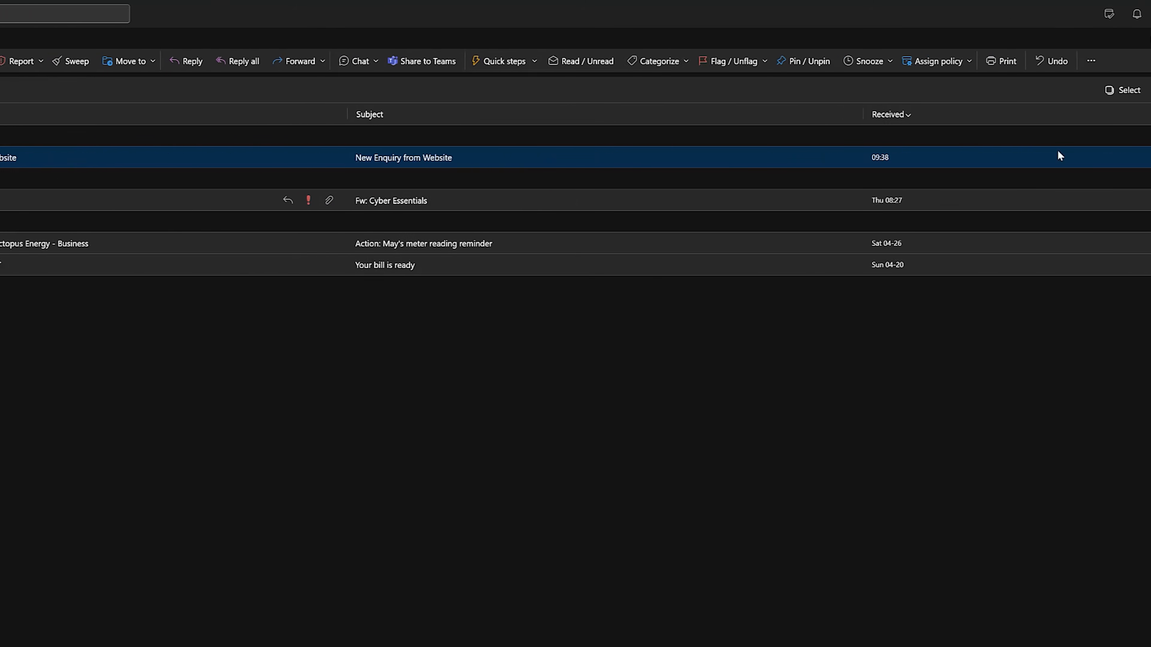
Step: Start a third mail rule in the settings and name it "Send Meter Reading Emails to Delete"
click(1052, 15)
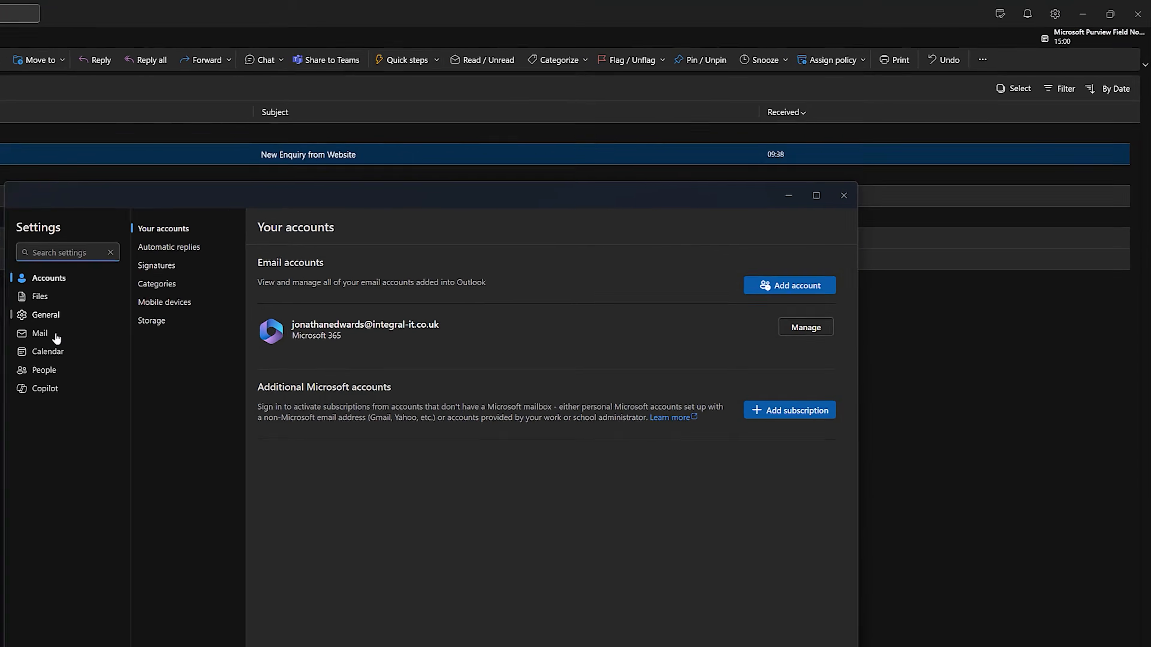
click(47, 340)
click(283, 261)
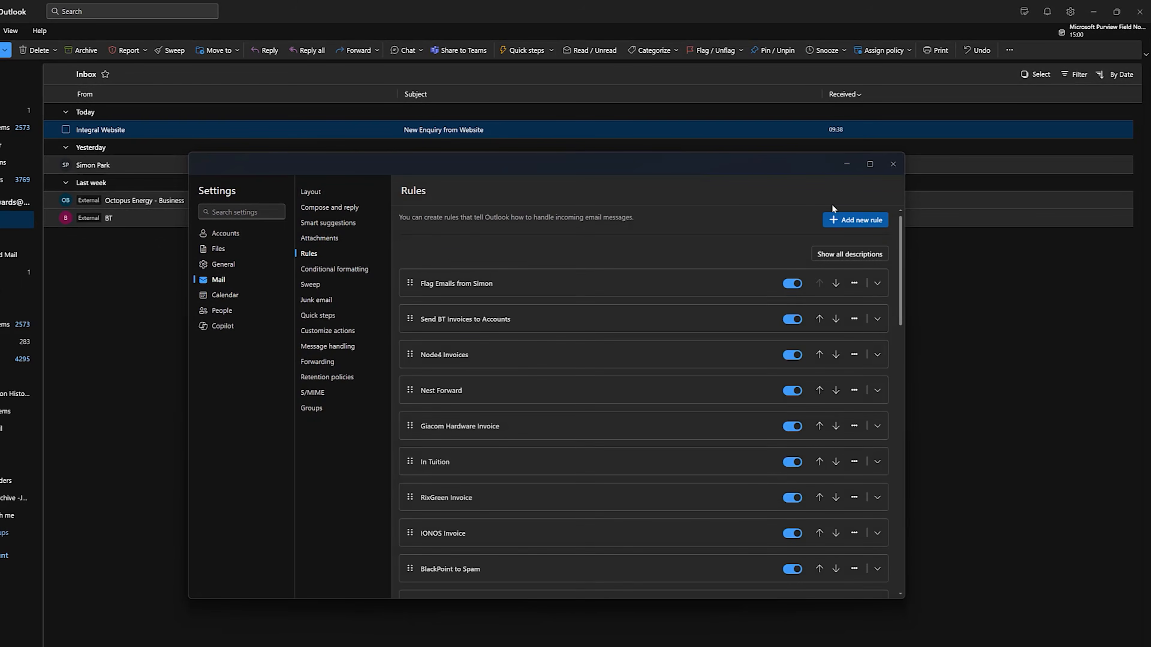
click(861, 221)
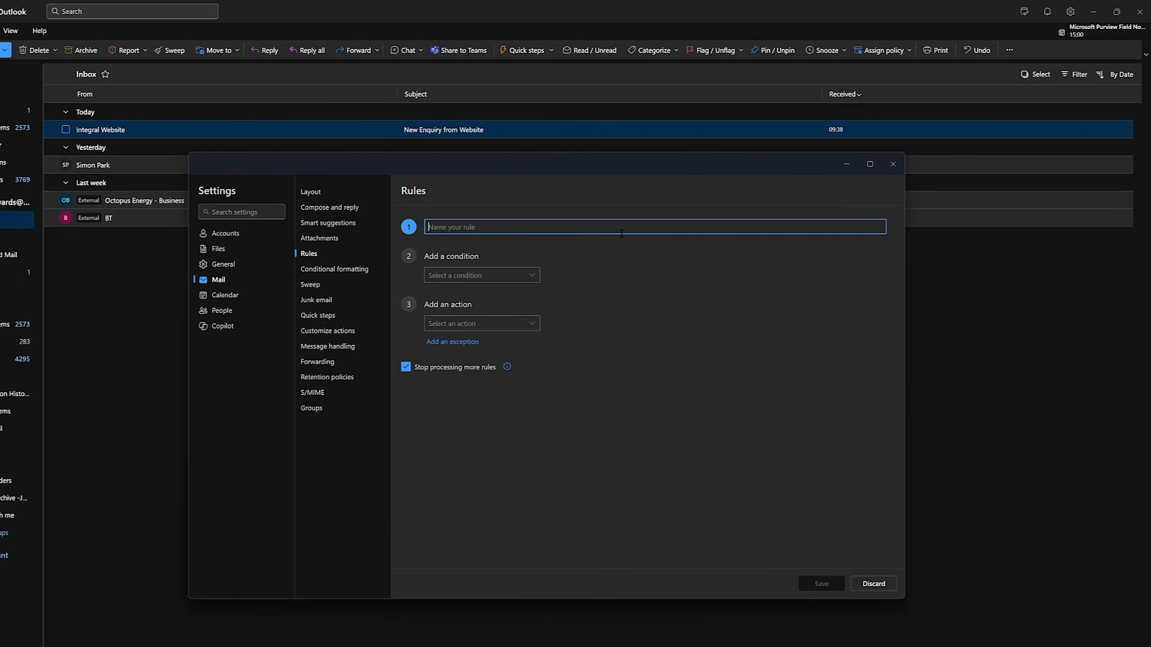
text(Send Meter Reading Emails to Delete)
Step: Add a Subject includes condition to the rule with the phrase "meter reading reminder"
click(532, 276)
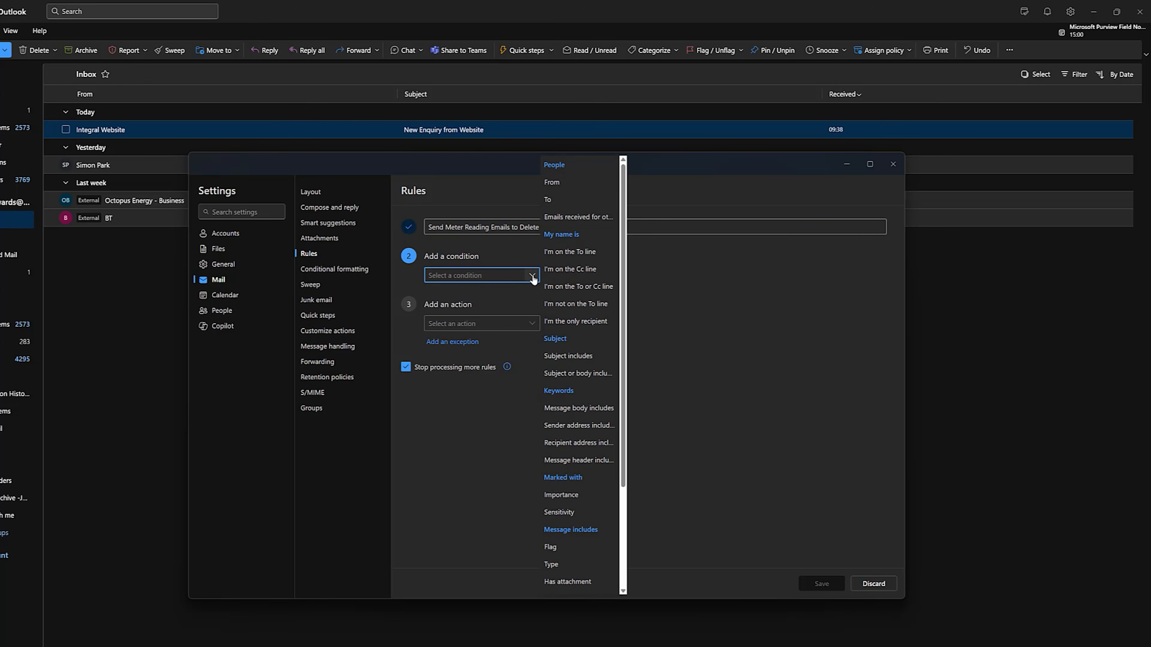
click(565, 356)
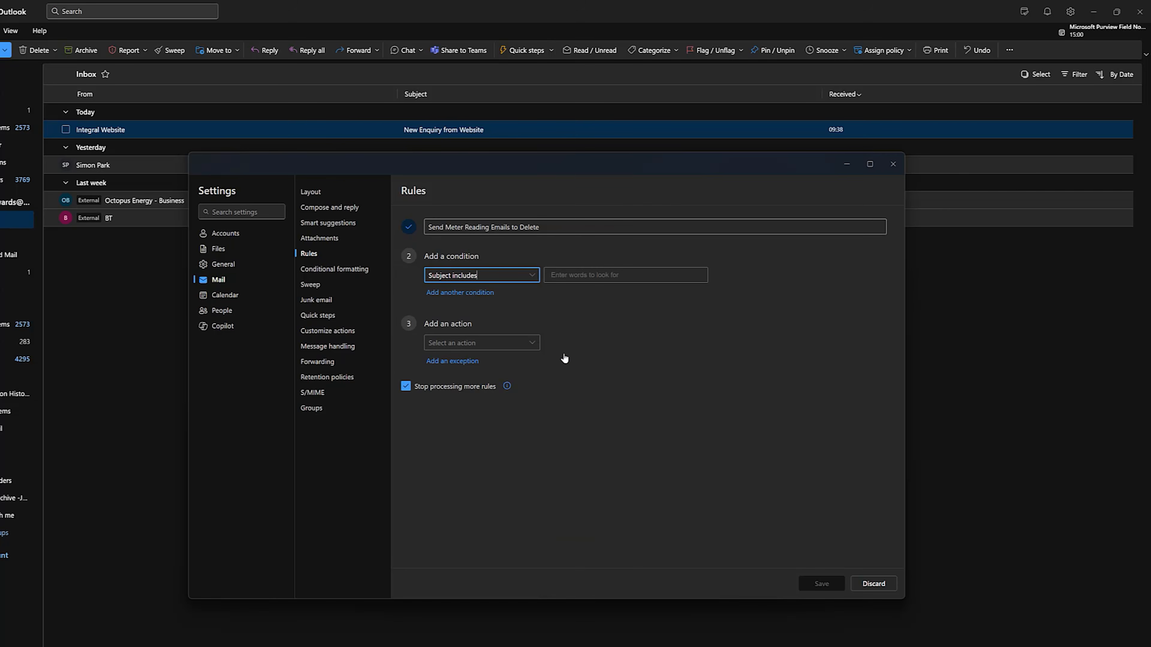
click(602, 276)
text(meter reading reminder)
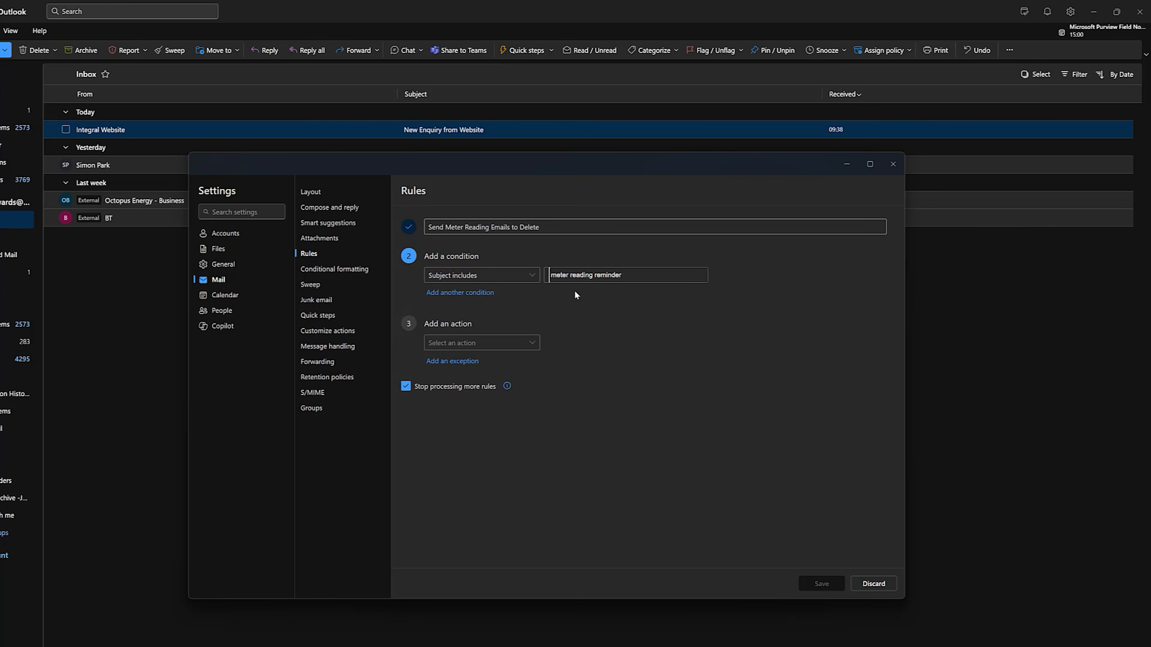
key(Return)
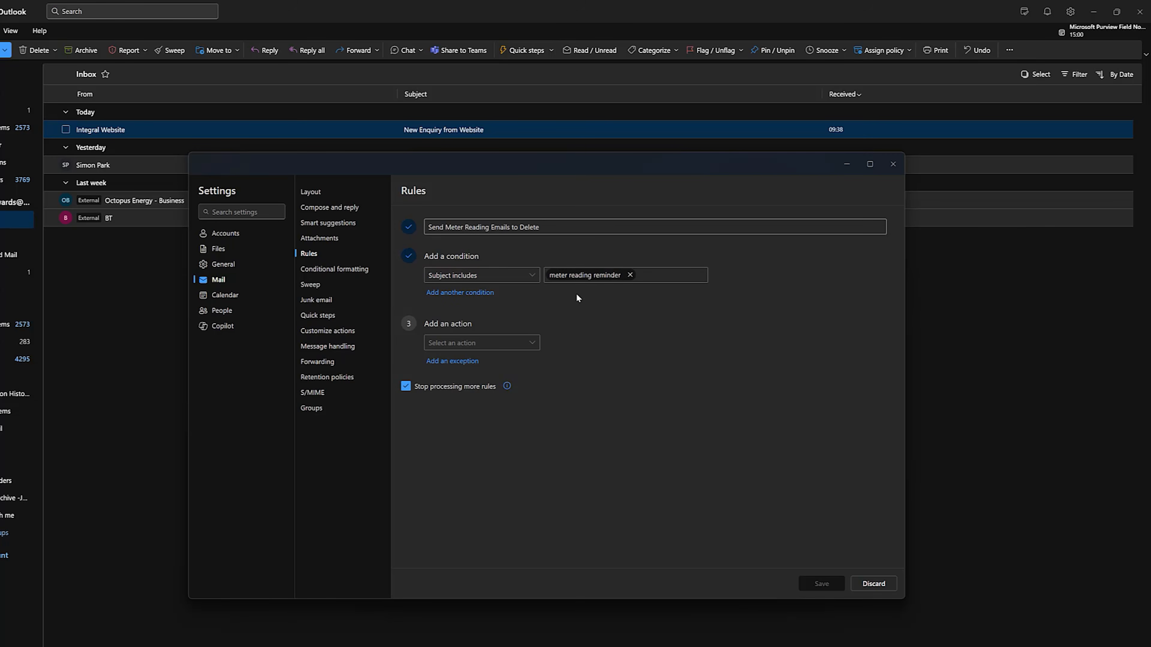
Step: Add a Delete action to the meter reading rule, enable Run rule now and save it
click(533, 345)
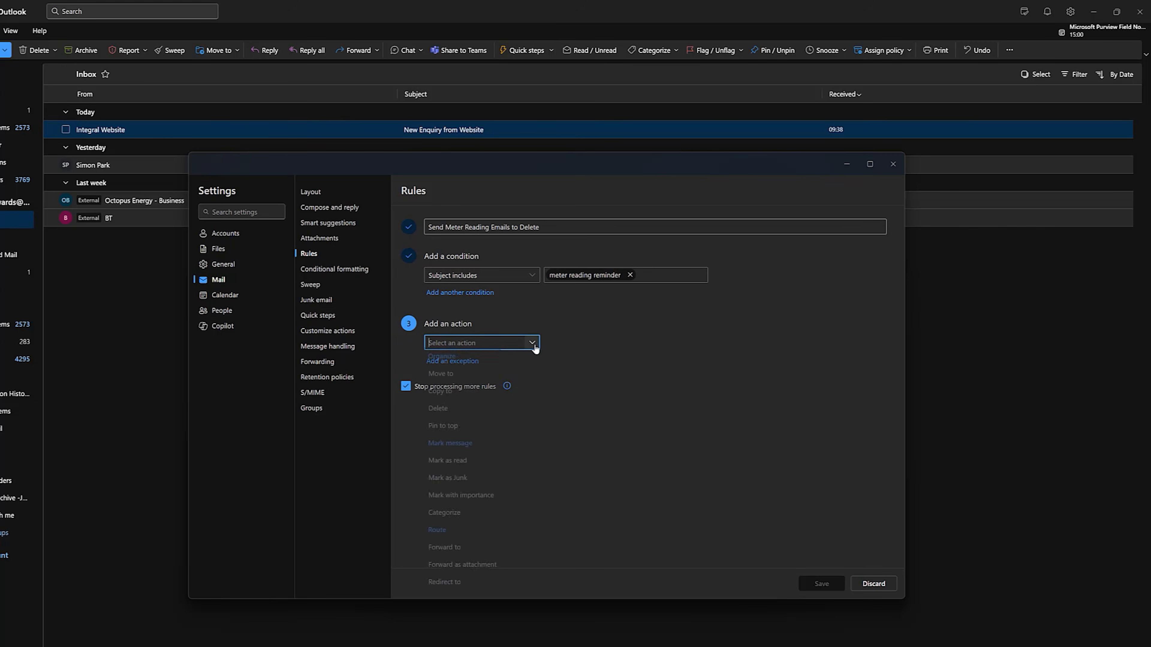
click(466, 411)
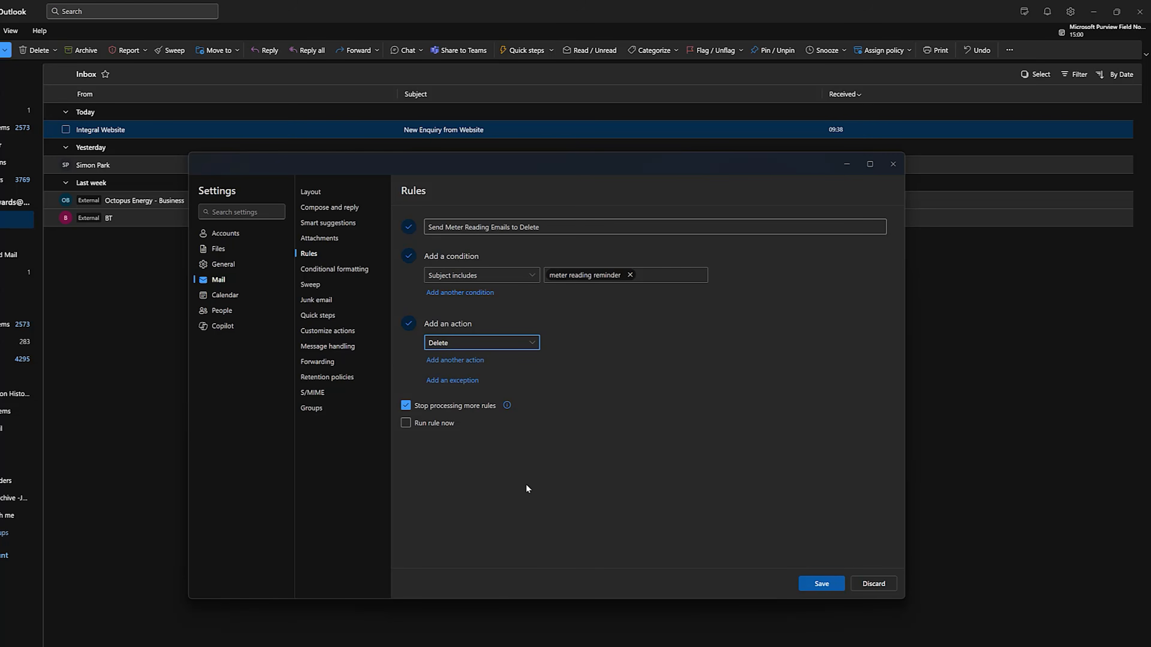
click(405, 423)
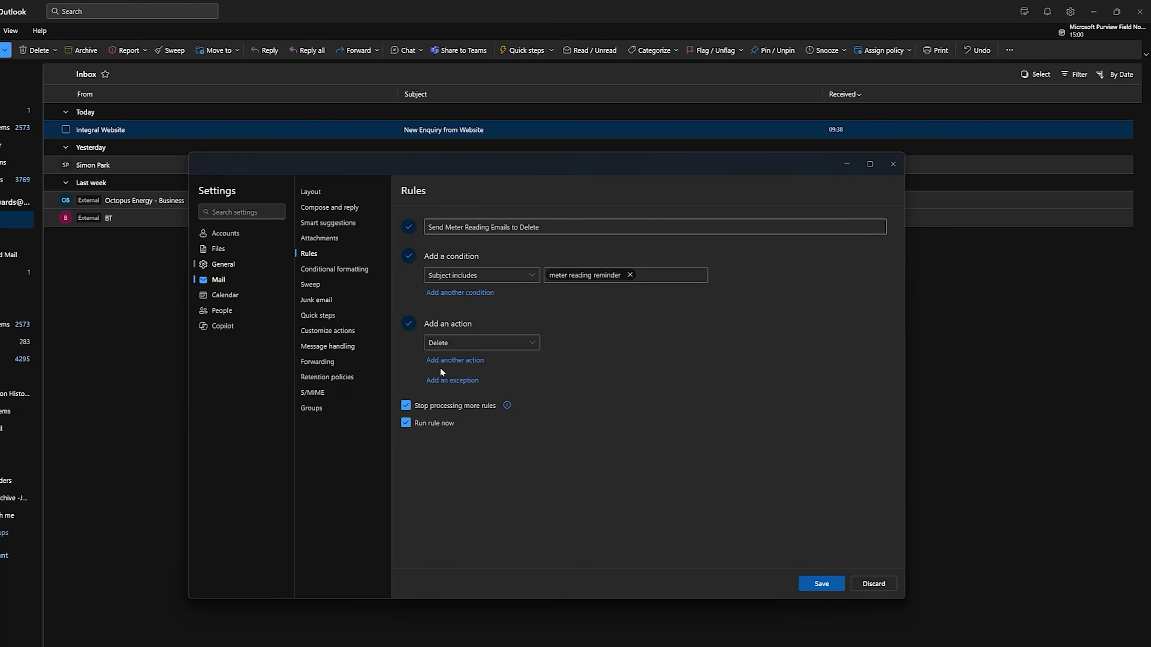
click(818, 583)
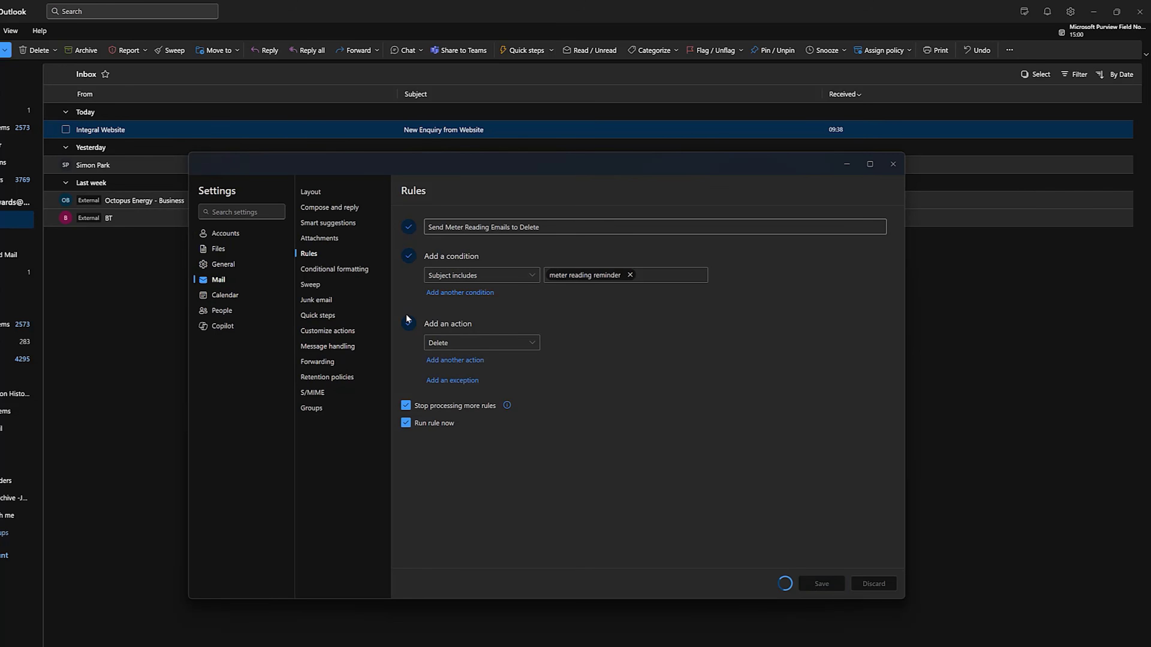
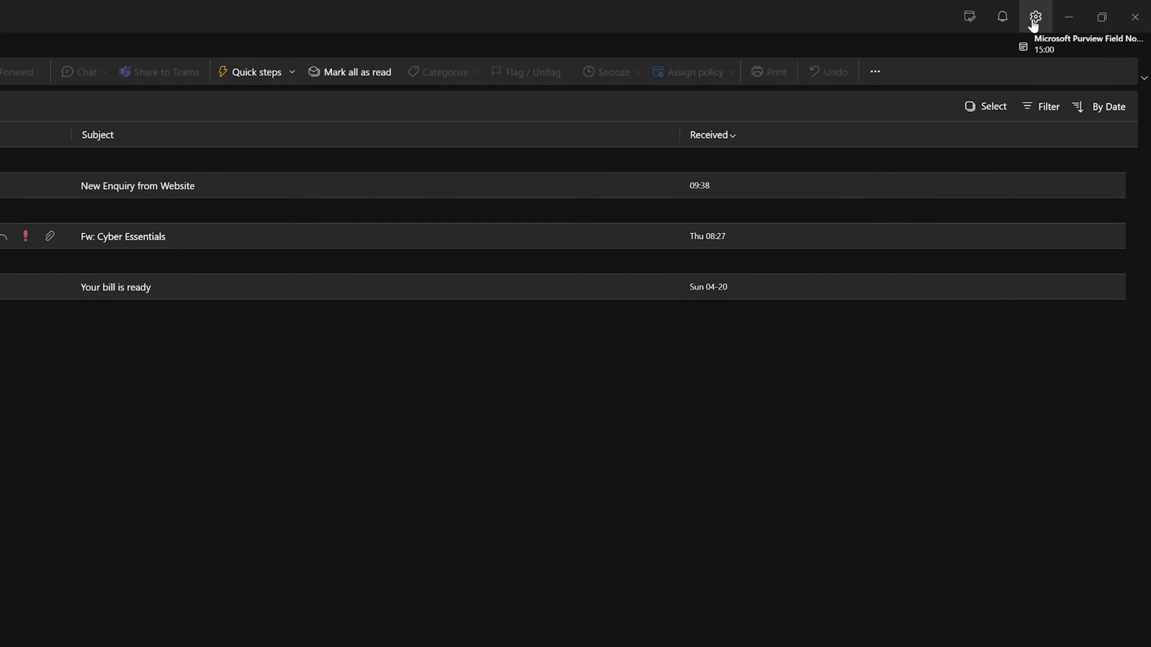
Step: Open the existing "Newsletters & Spam to Archive" mail rule for editing and examine its condition and actions
click(1035, 17)
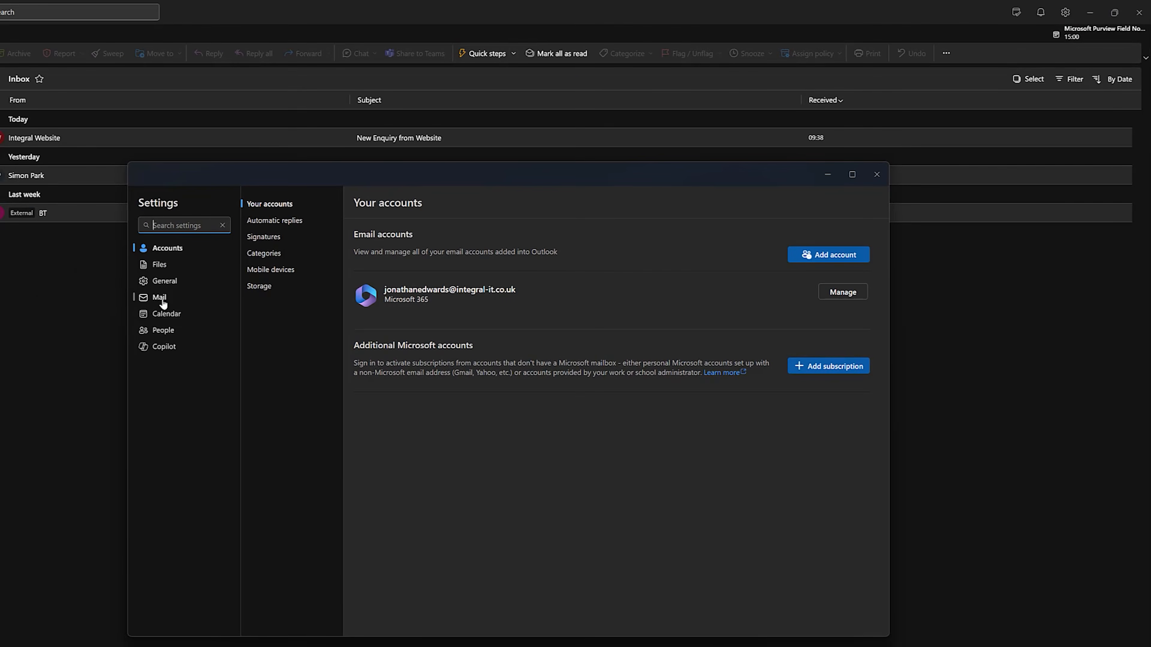
click(159, 298)
click(257, 270)
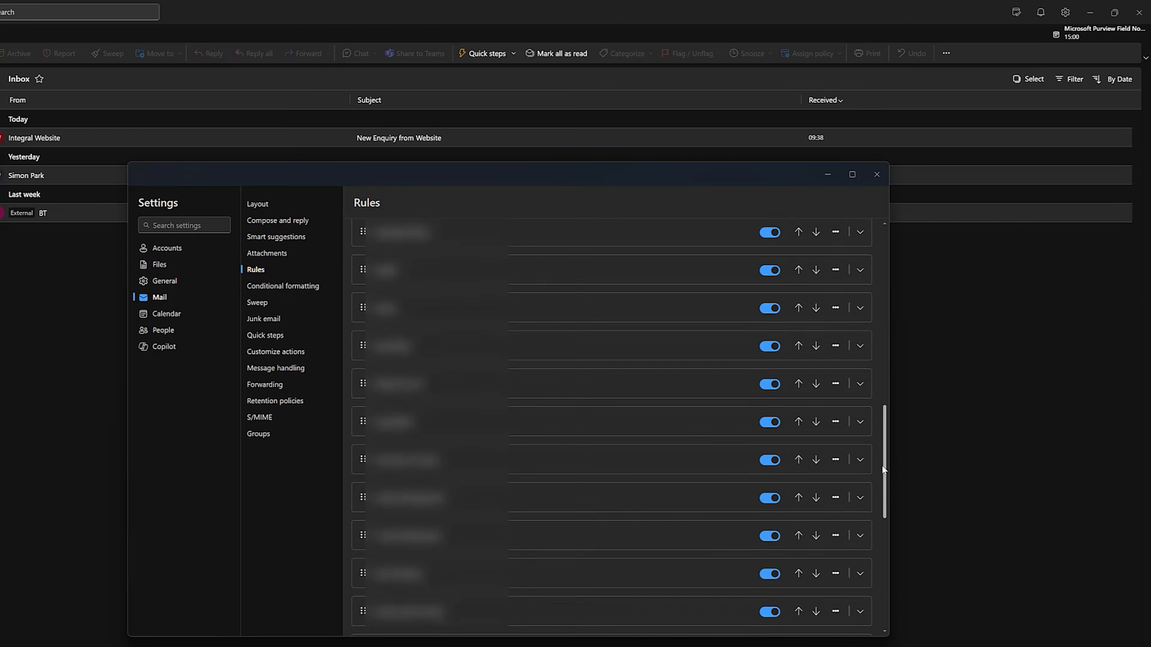
drag(882, 465, 883, 571)
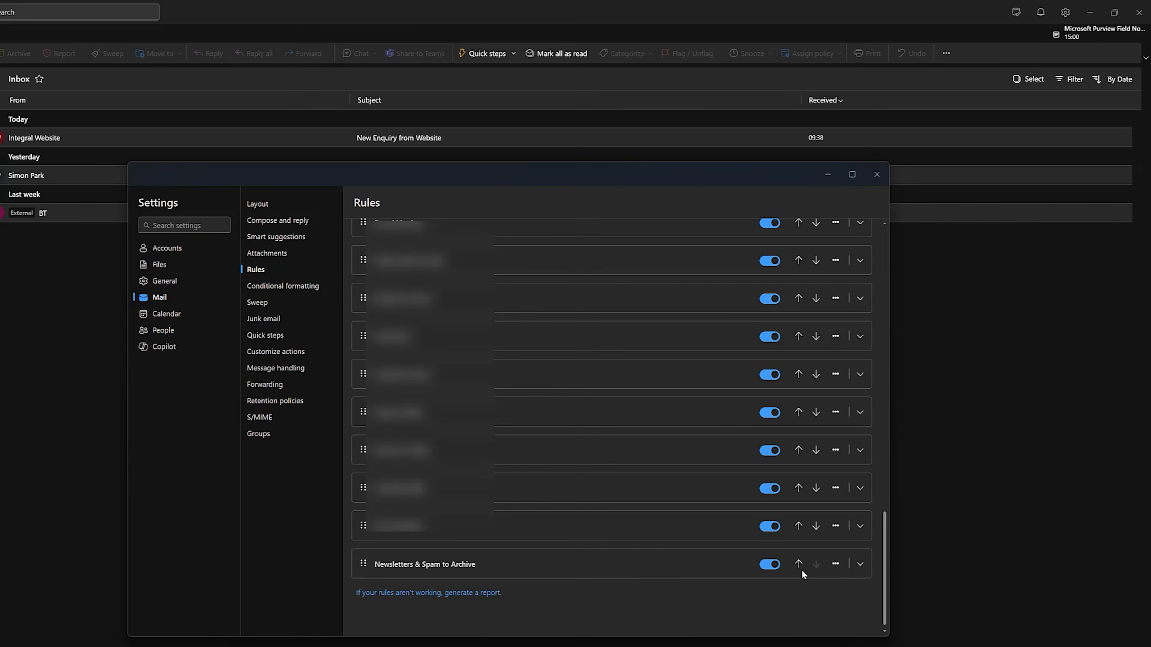
click(835, 565)
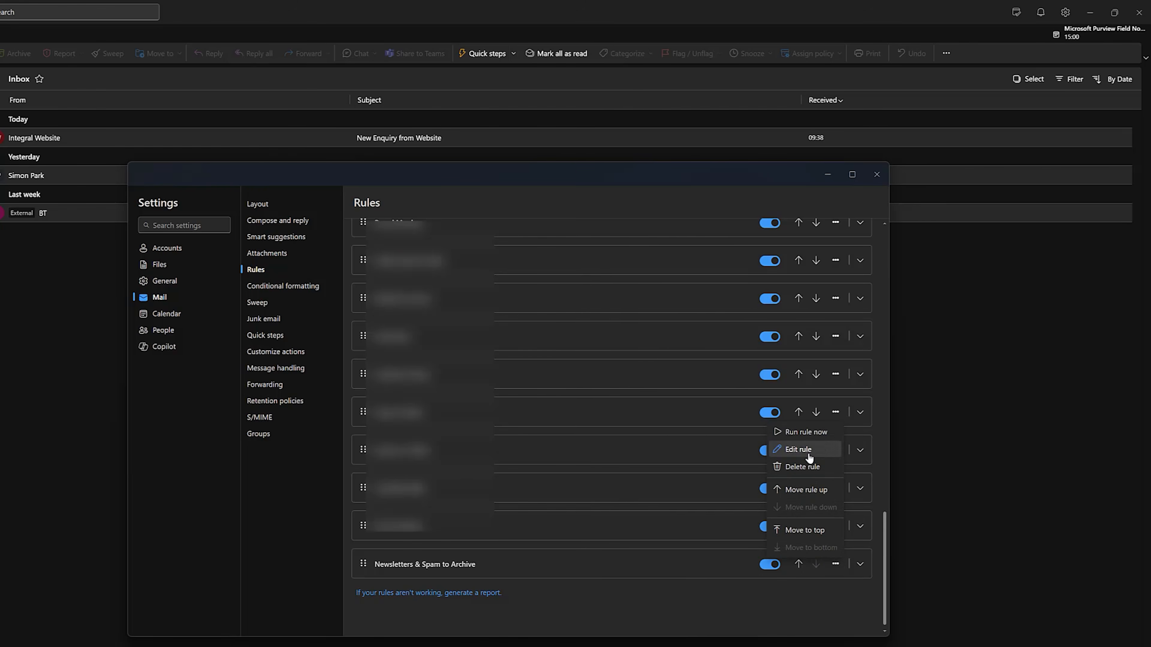
click(799, 450)
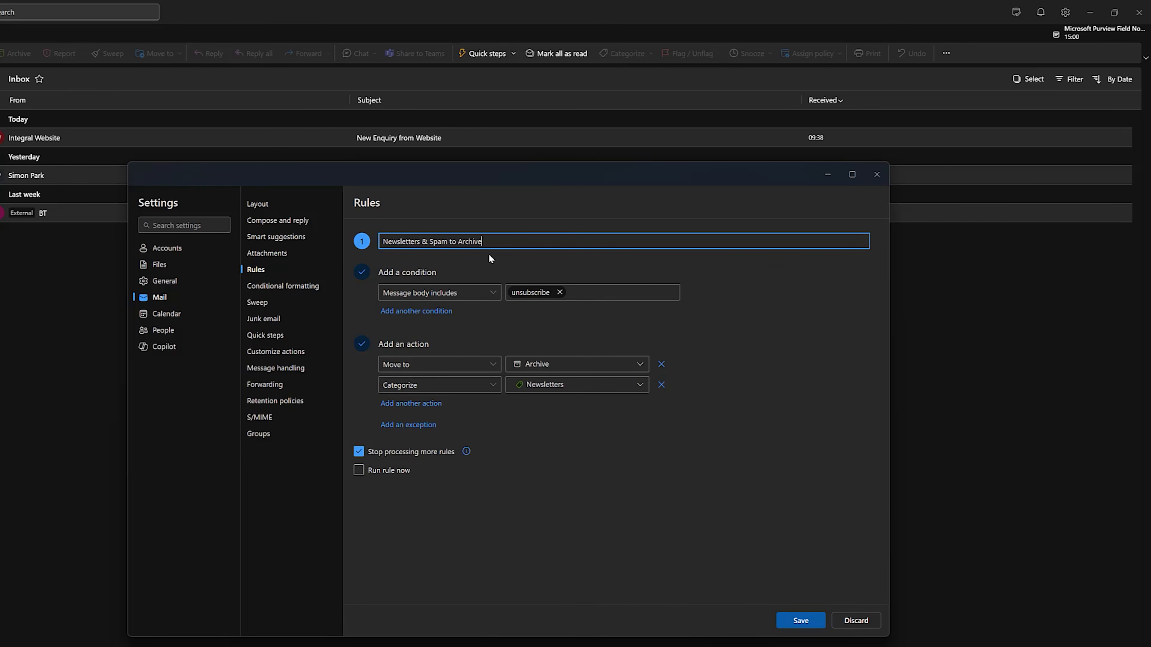
click(494, 295)
click(469, 321)
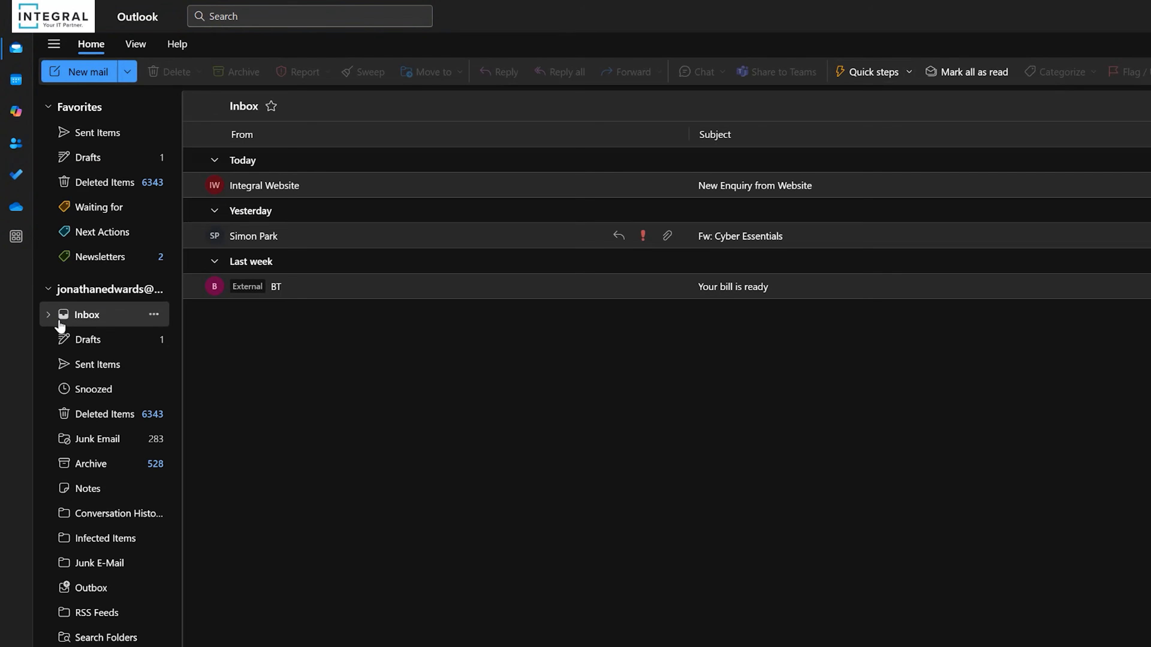
Step: Create a subfolder named "CC/BCC" under the Inbox
click(49, 315)
right_click(84, 316)
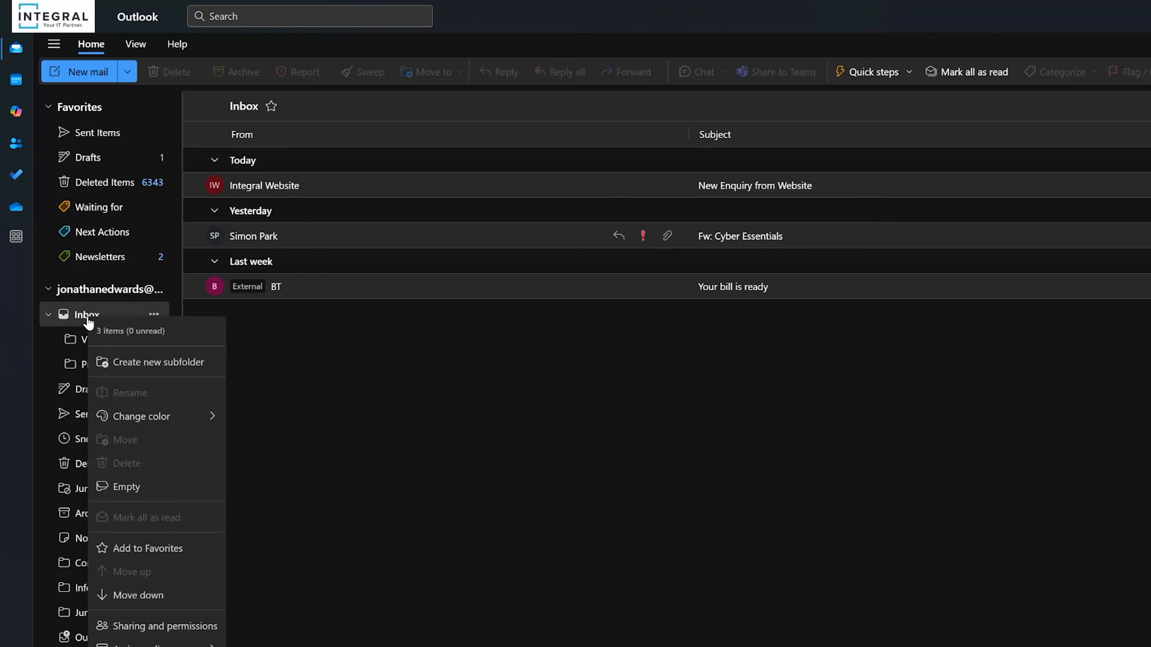
click(139, 363)
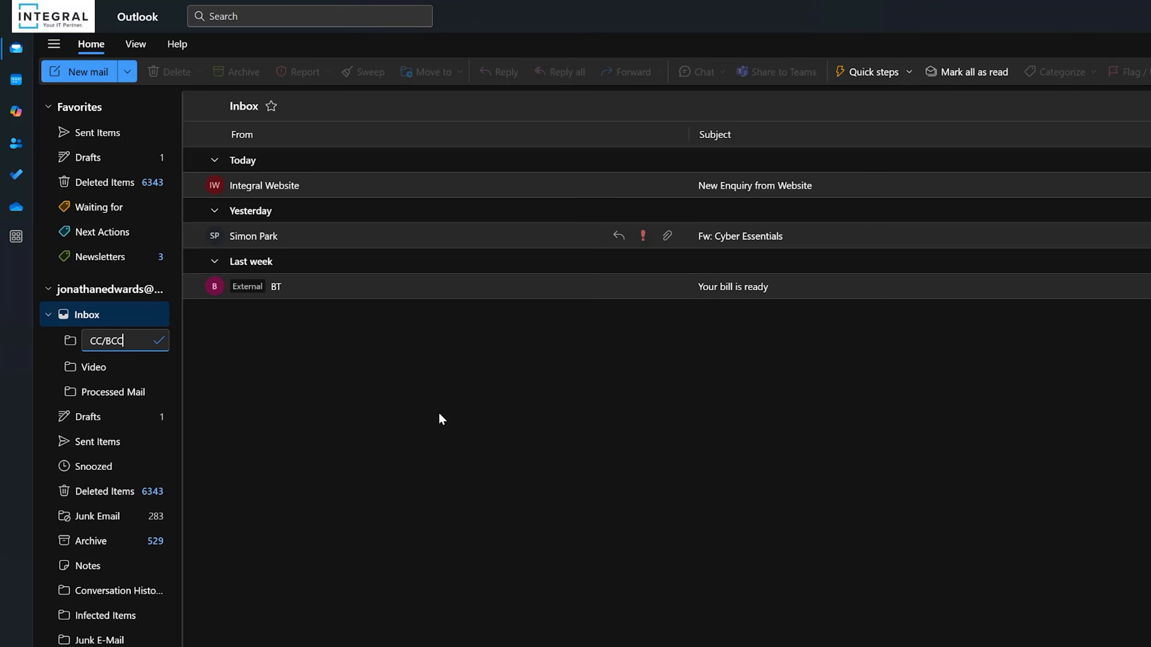
key(Return)
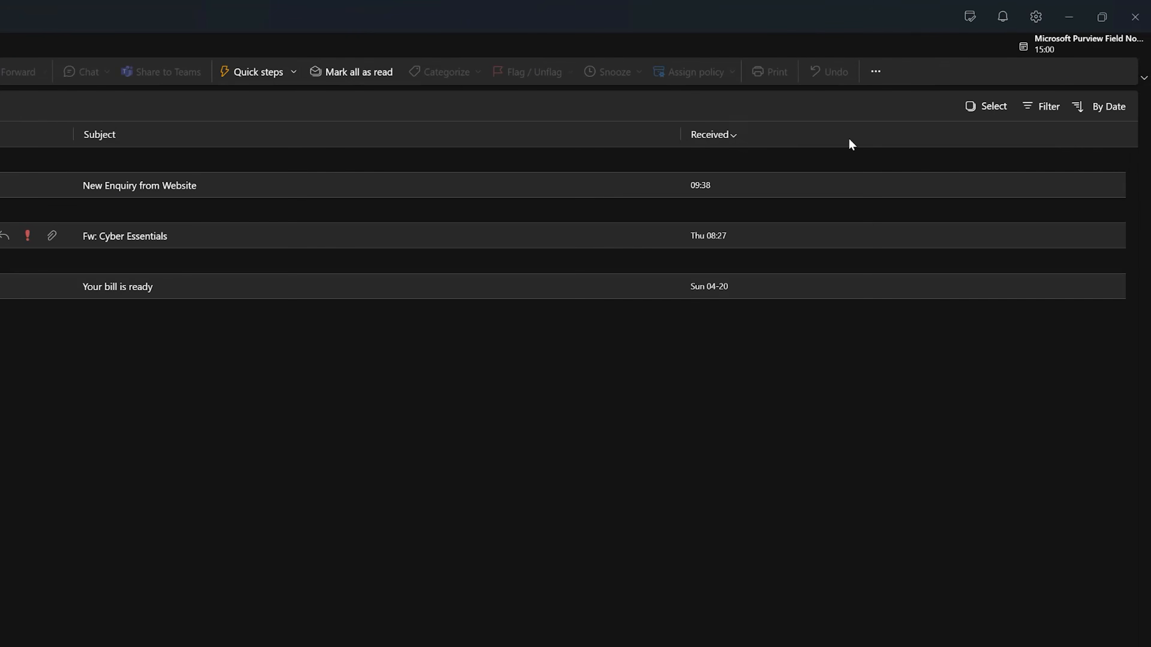
Step: Start a new mail rule named "CC/BCC to Folder" with the condition "I'm on the Cc line"
click(1036, 16)
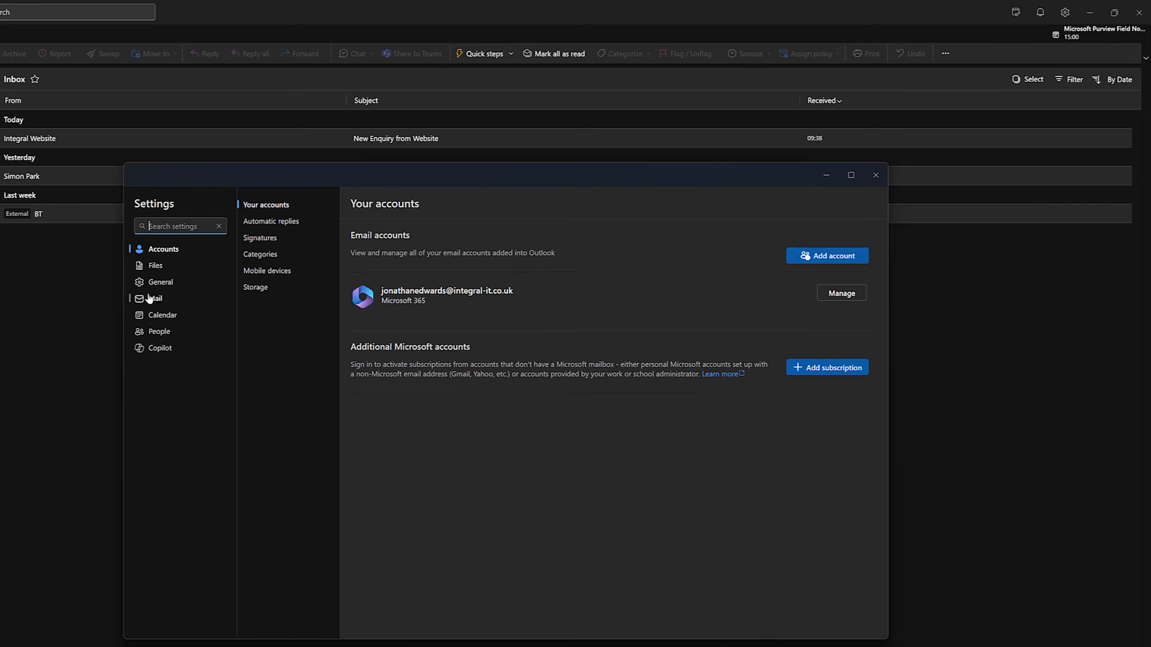
click(154, 298)
click(252, 271)
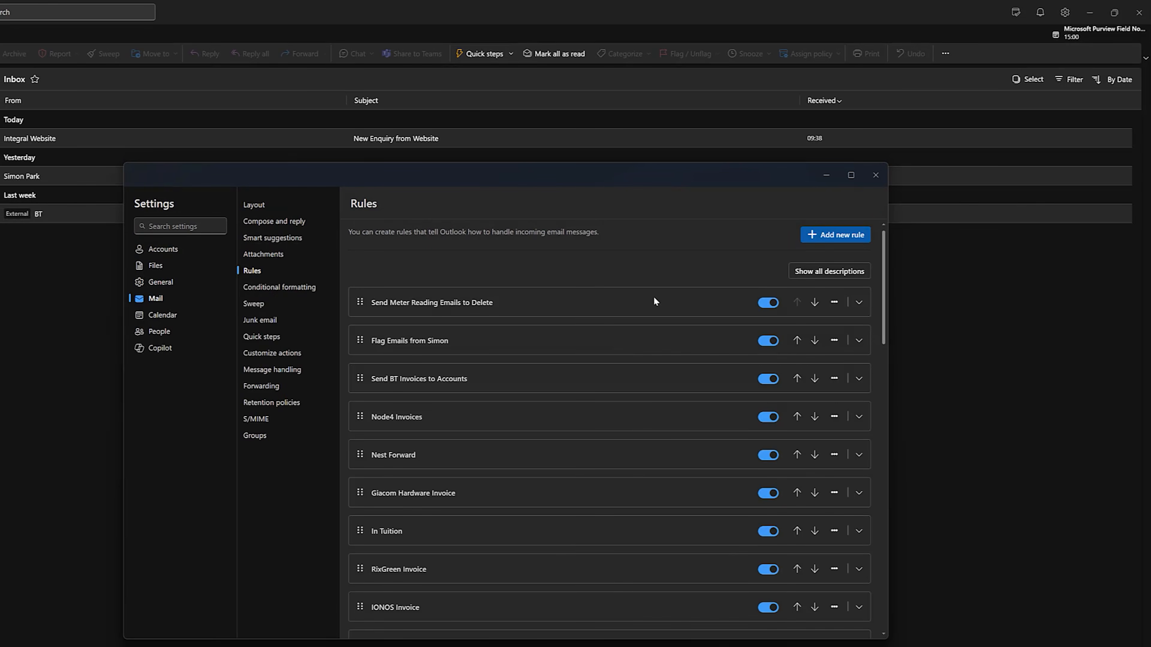
text(CC/BCC to Folder)
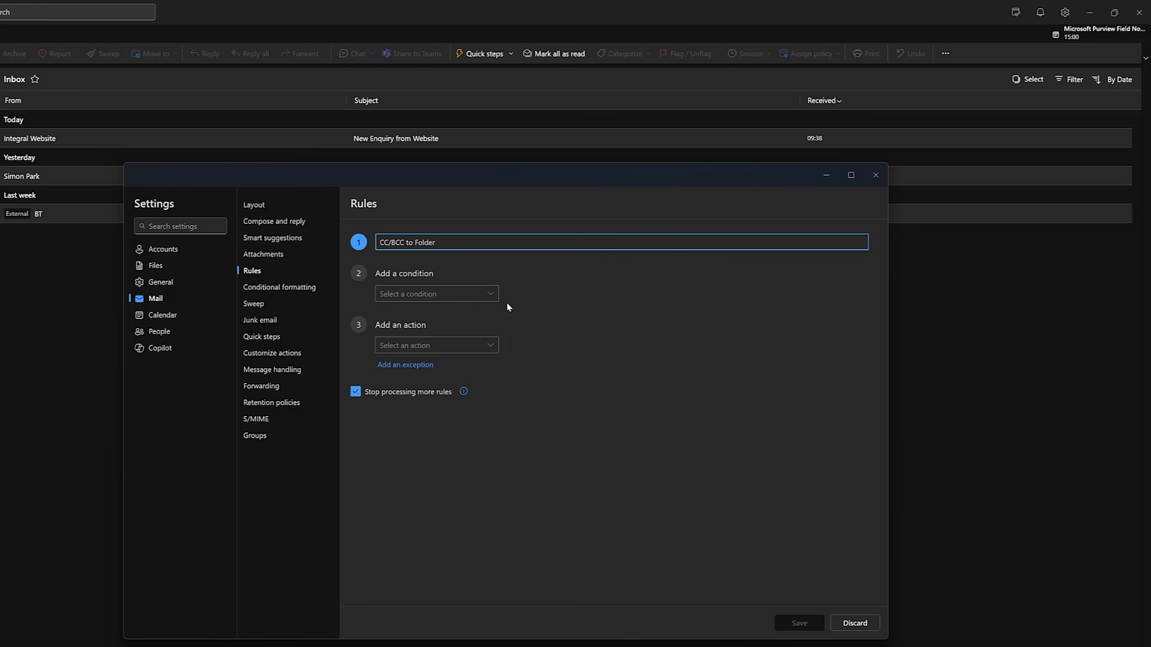
click(494, 297)
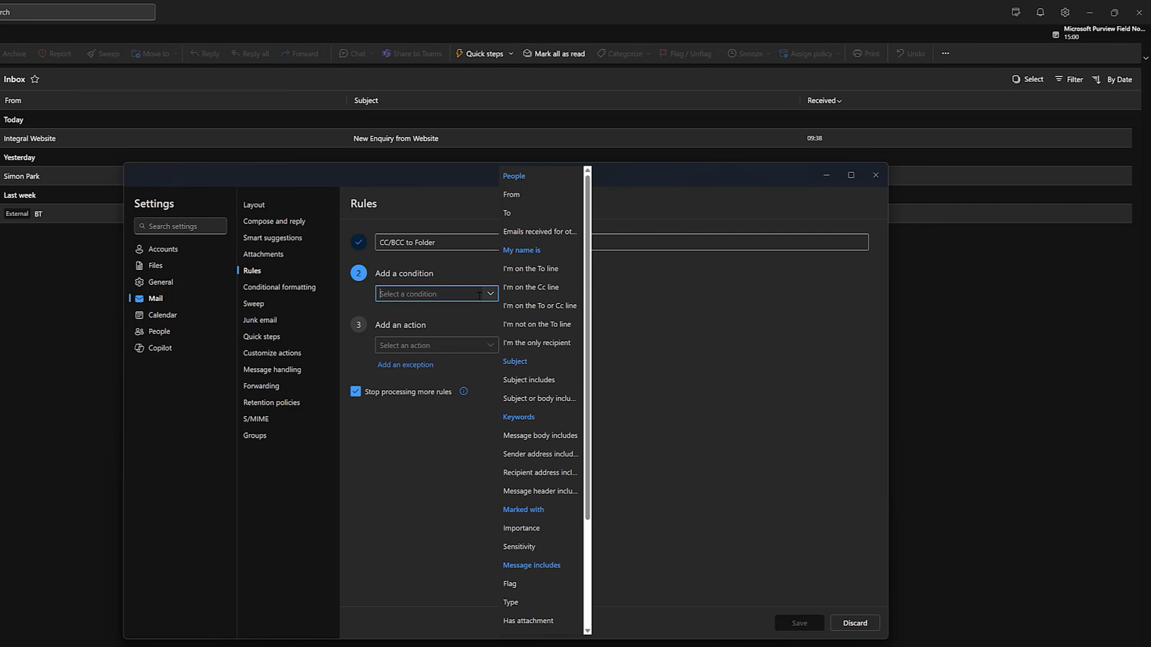
click(527, 288)
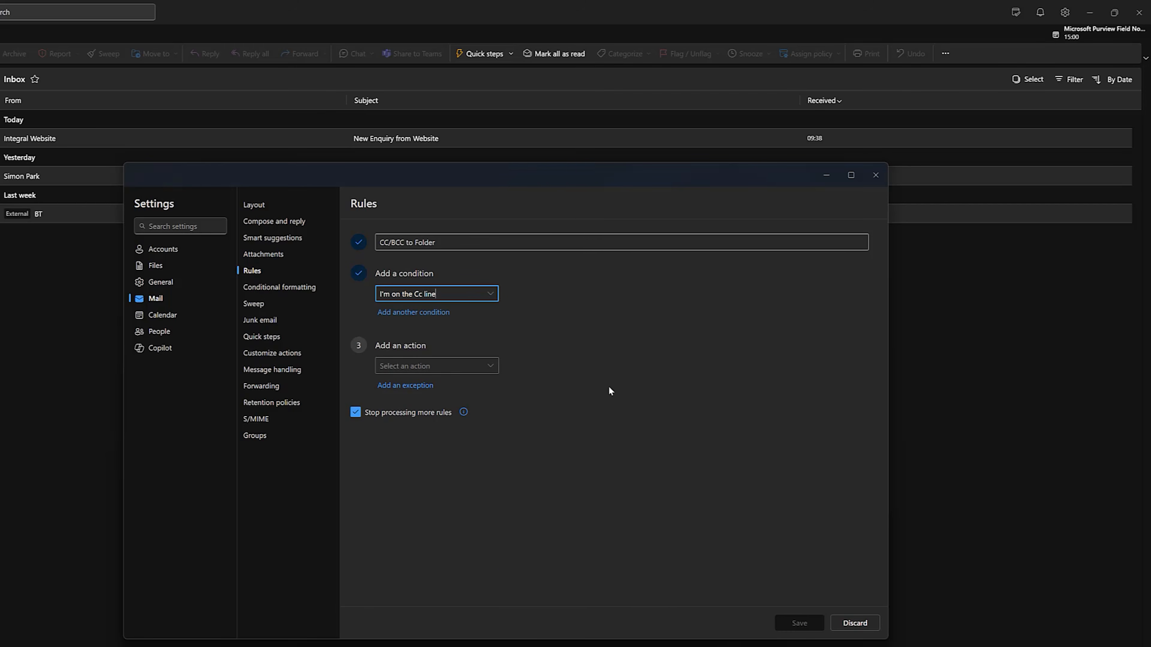
Step: Add a Move to action targeting the CC/BCC folder, then save the rule and close the settings
click(491, 367)
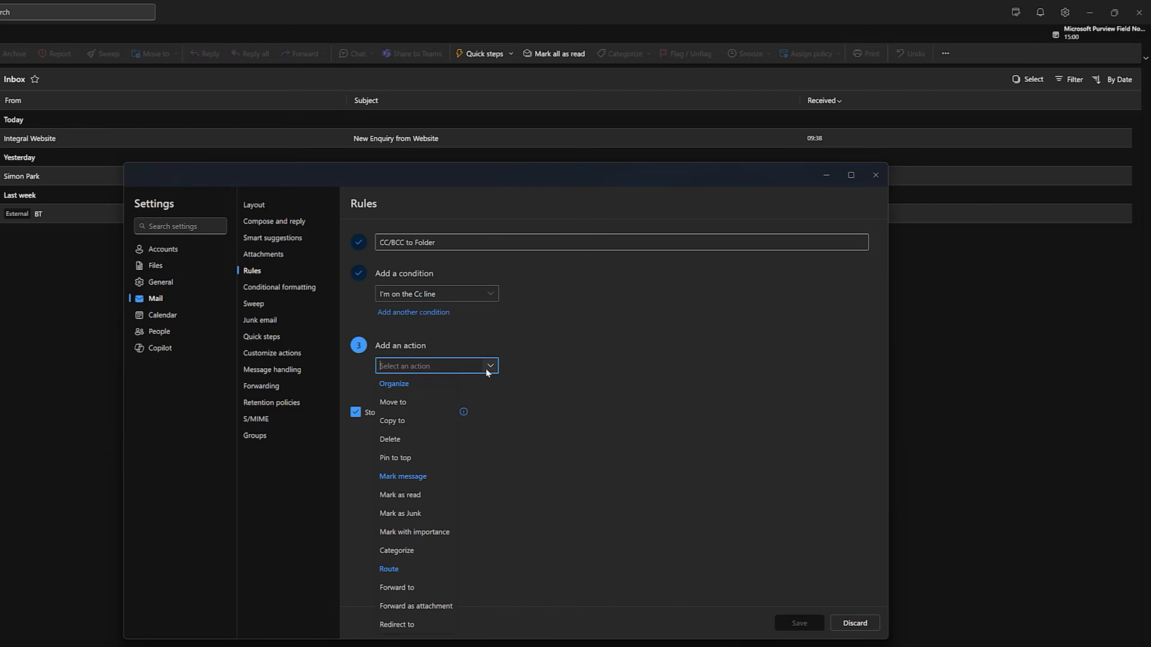
click(419, 404)
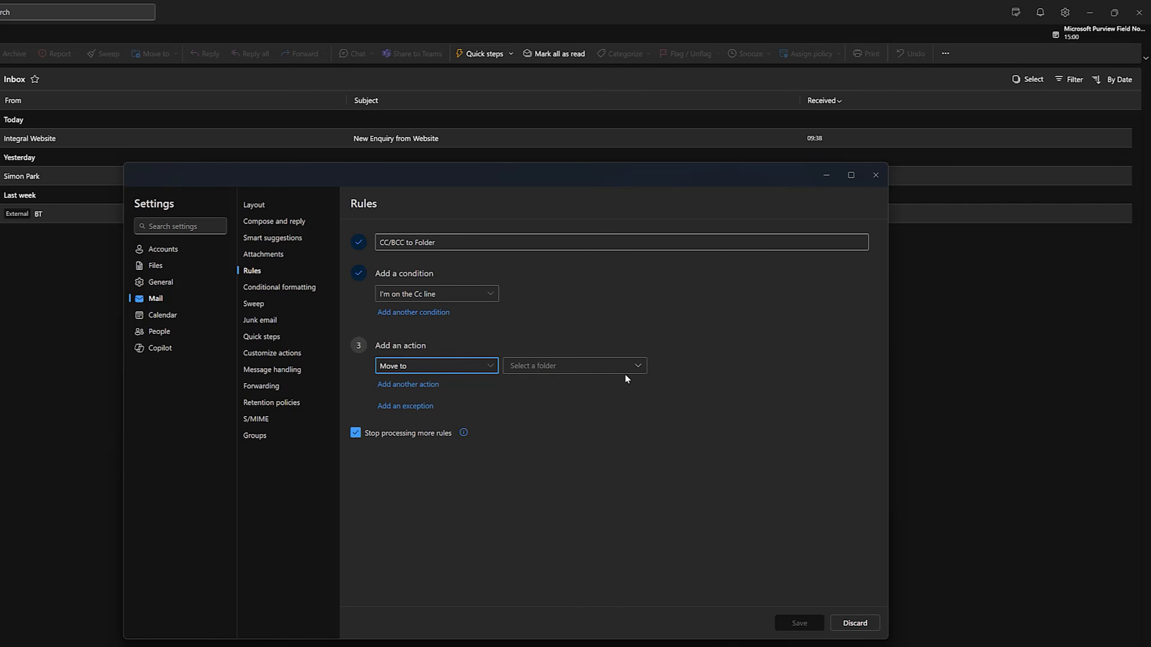
click(634, 366)
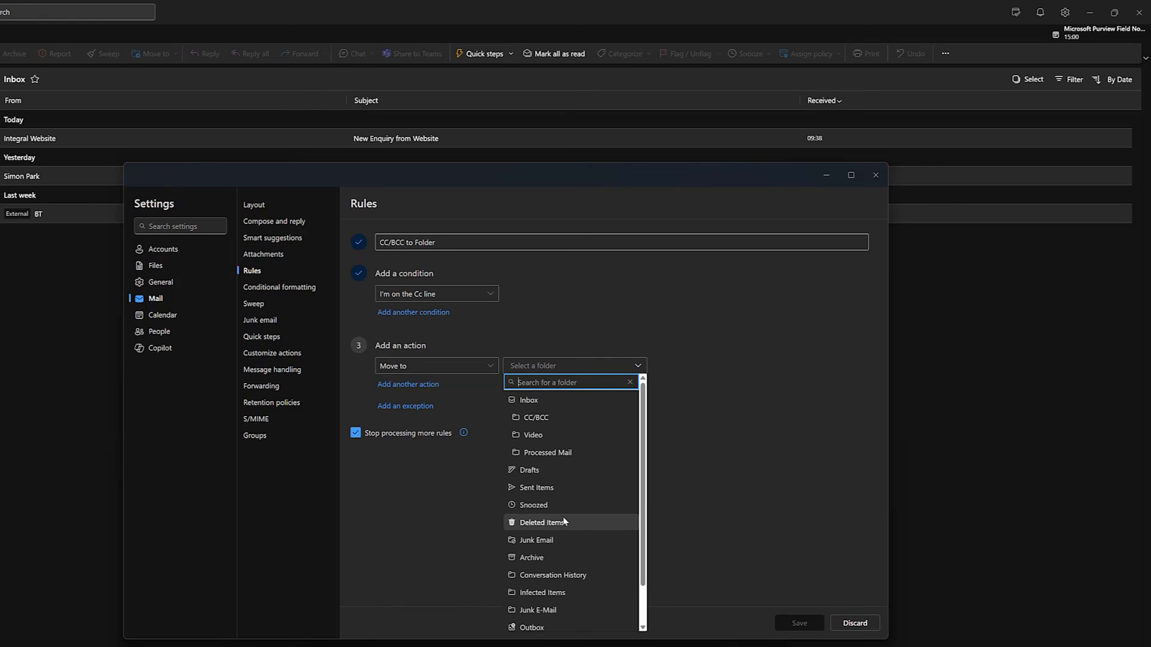
click(547, 417)
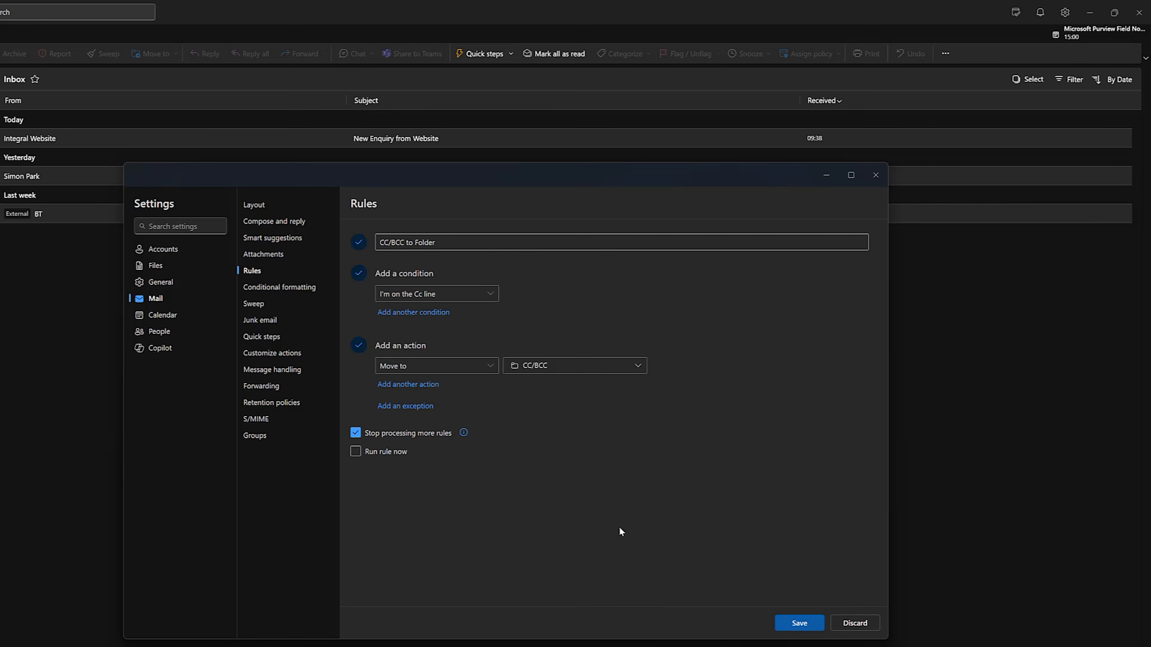
click(793, 624)
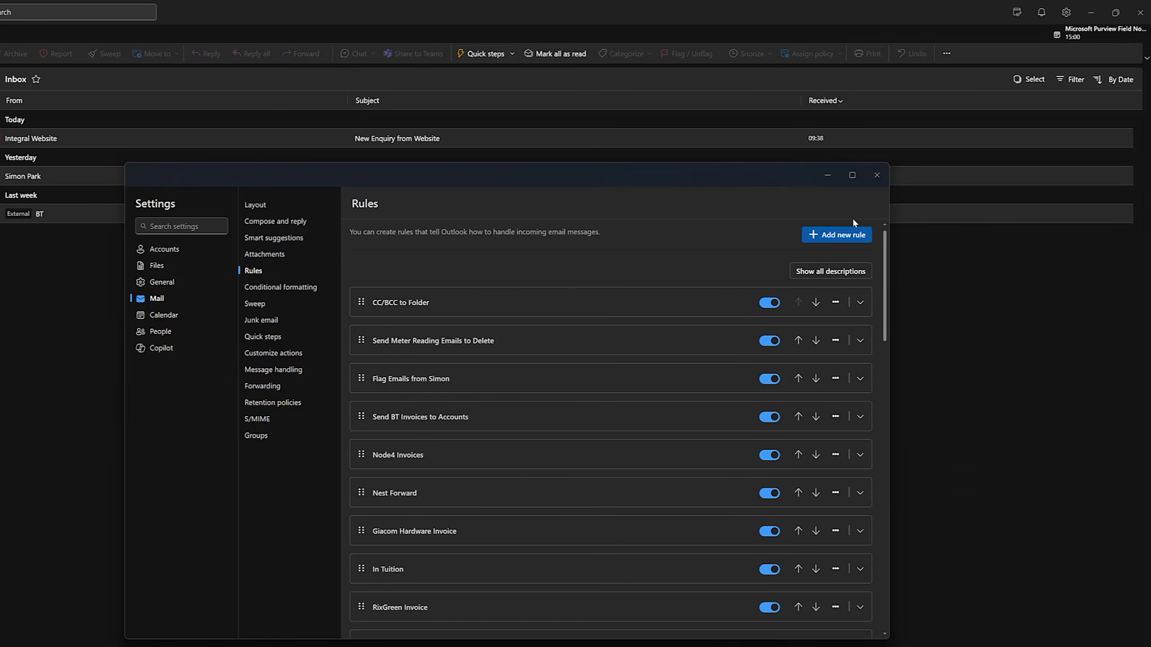
click(877, 175)
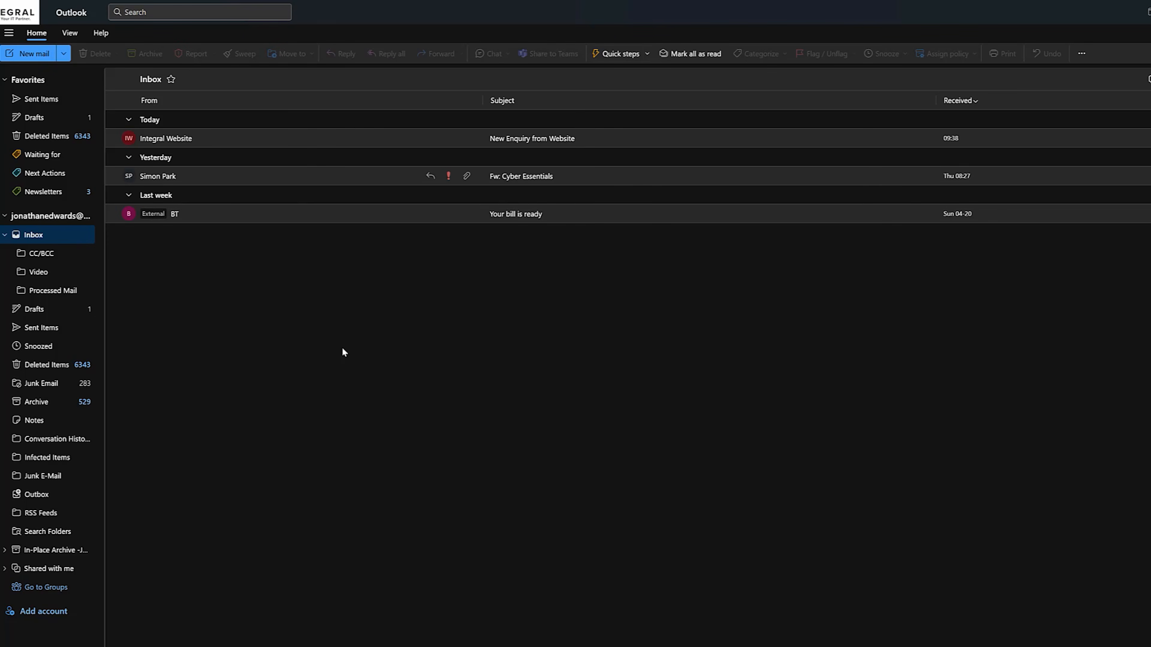
Step: Check the contents of the CC/BCC folder and return to the Inbox
click(64, 254)
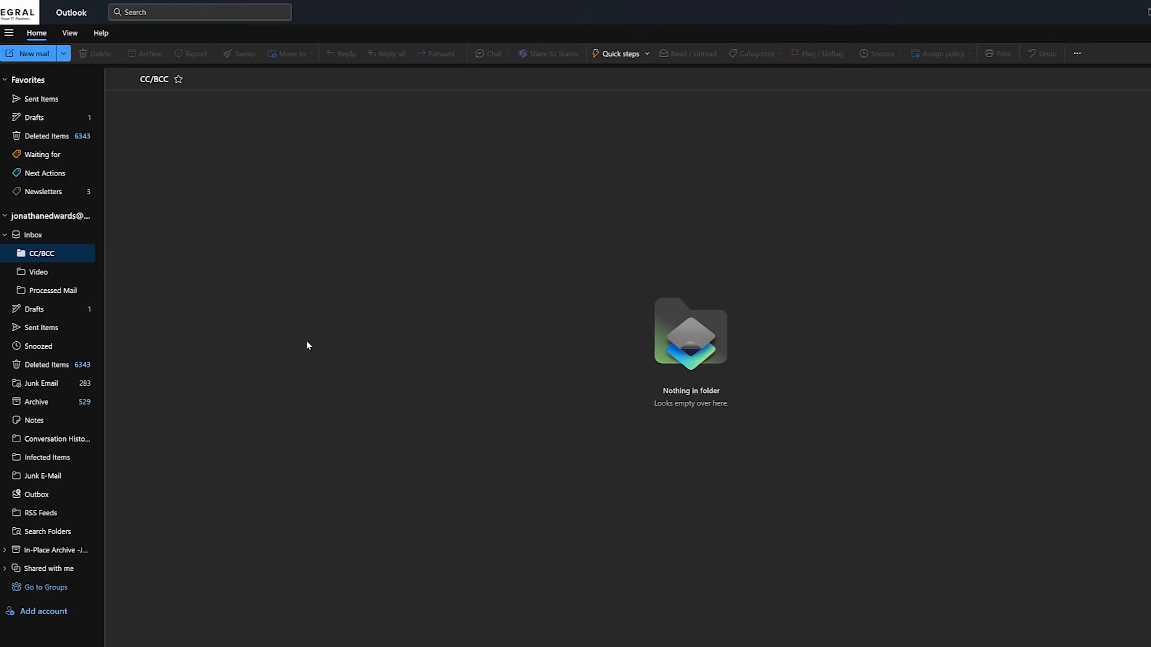
click(37, 235)
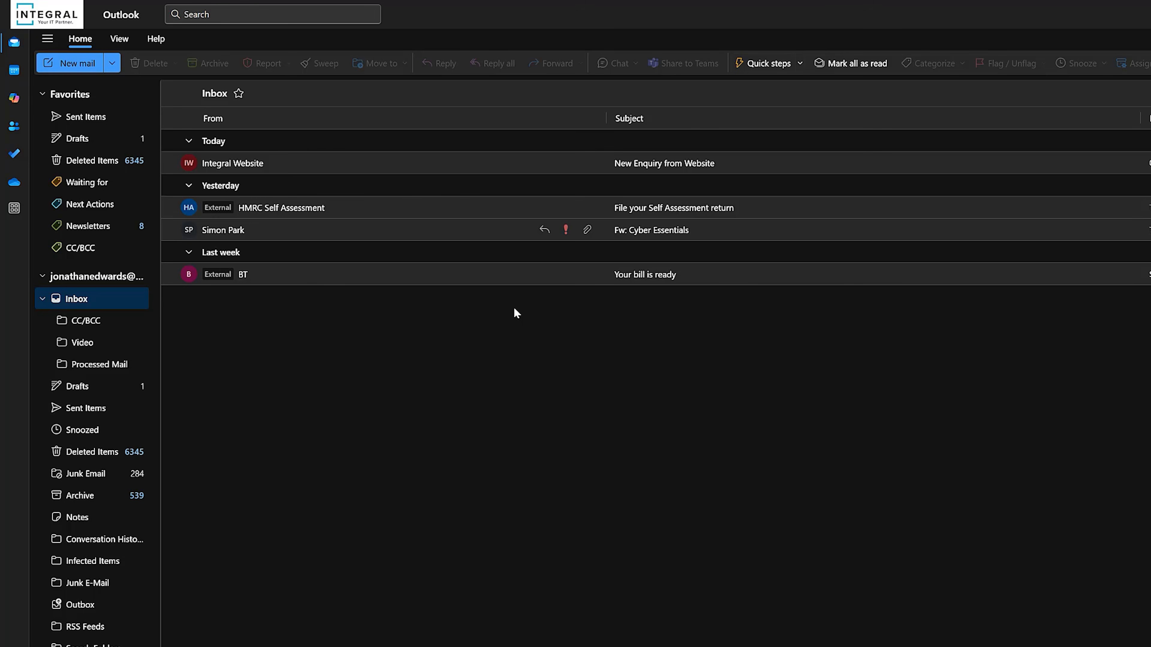
Step: Start another new mail rule in the settings and name it "PIN HMRC Emails"
click(1148, 15)
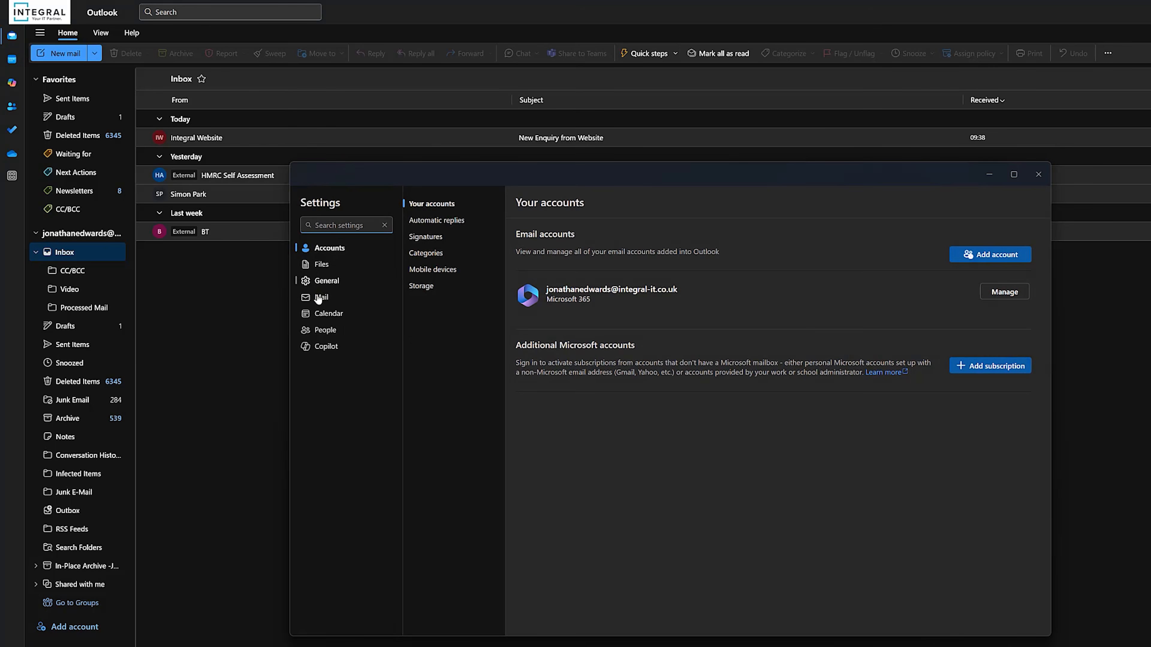
click(319, 297)
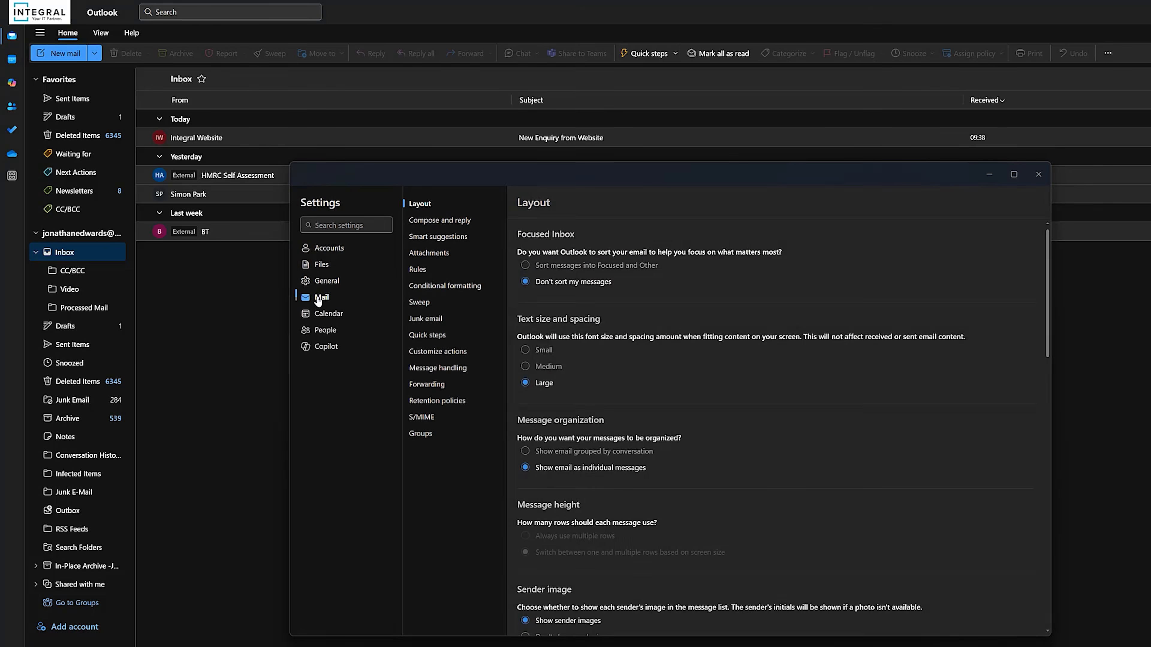
click(419, 270)
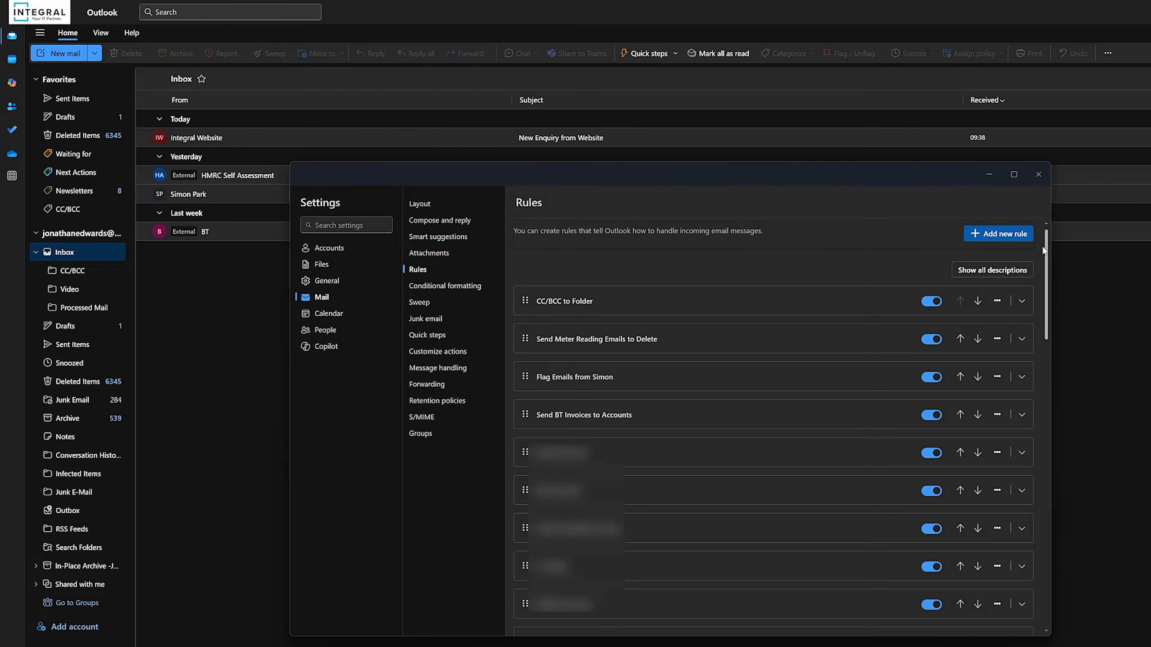
click(1014, 235)
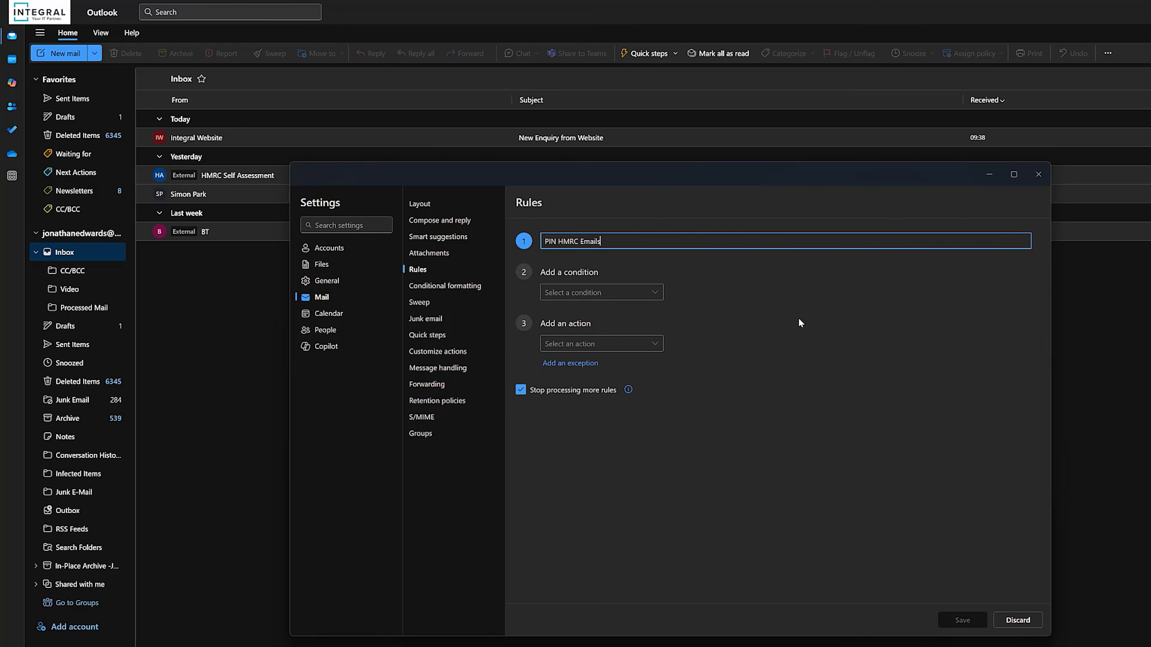
click(658, 297)
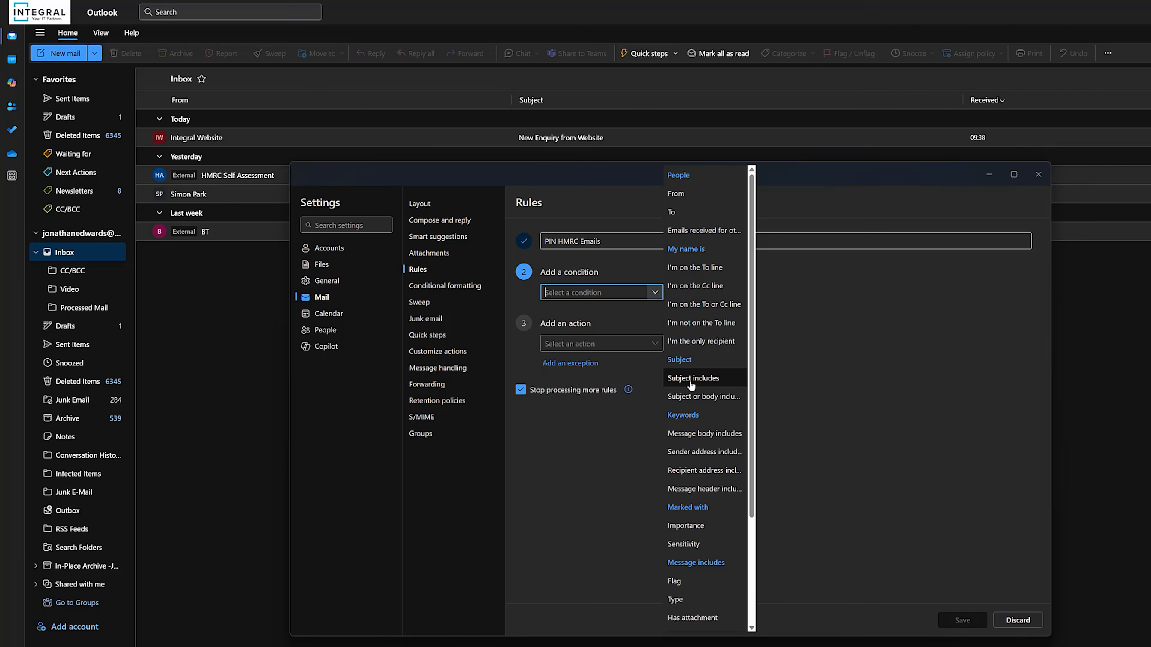
click(694, 398)
click(707, 293)
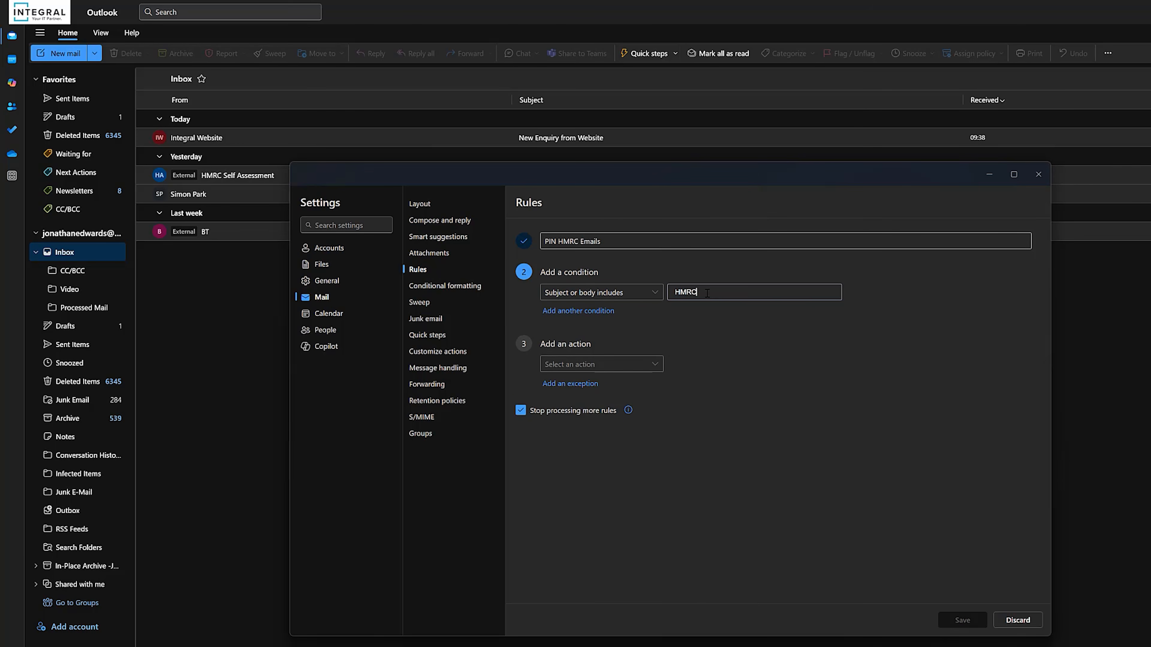
click(655, 293)
click(694, 268)
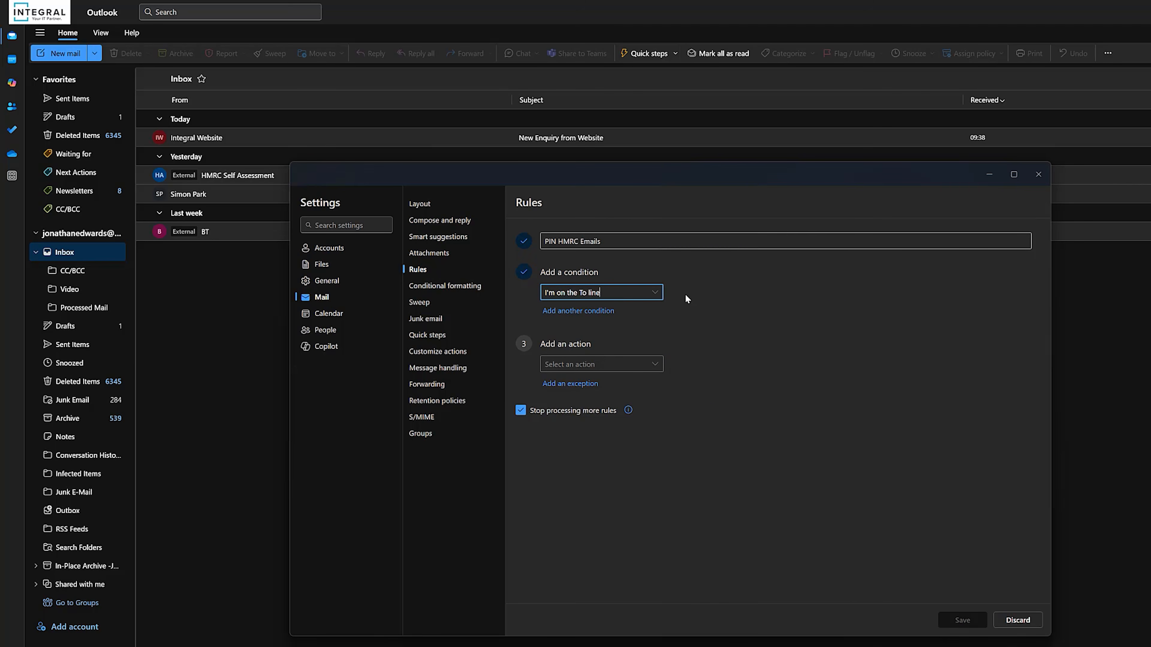
Step: Set the rule's condition to From, with HMRC's no-reply email address as the sender
click(662, 296)
click(686, 196)
click(689, 295)
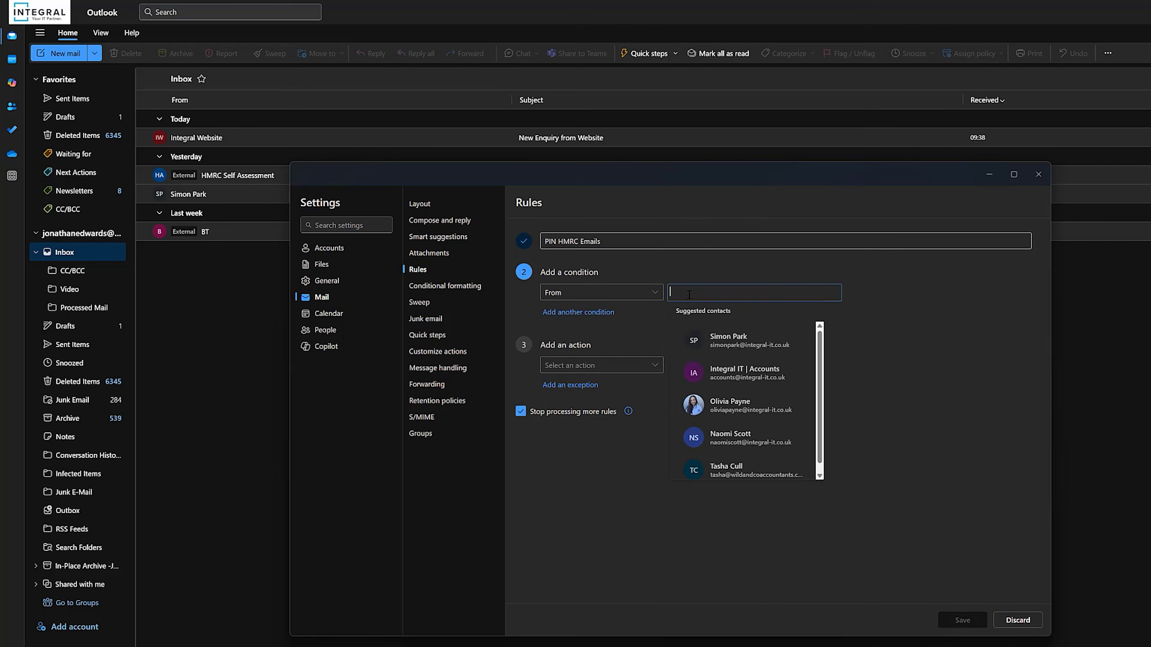
click(747, 358)
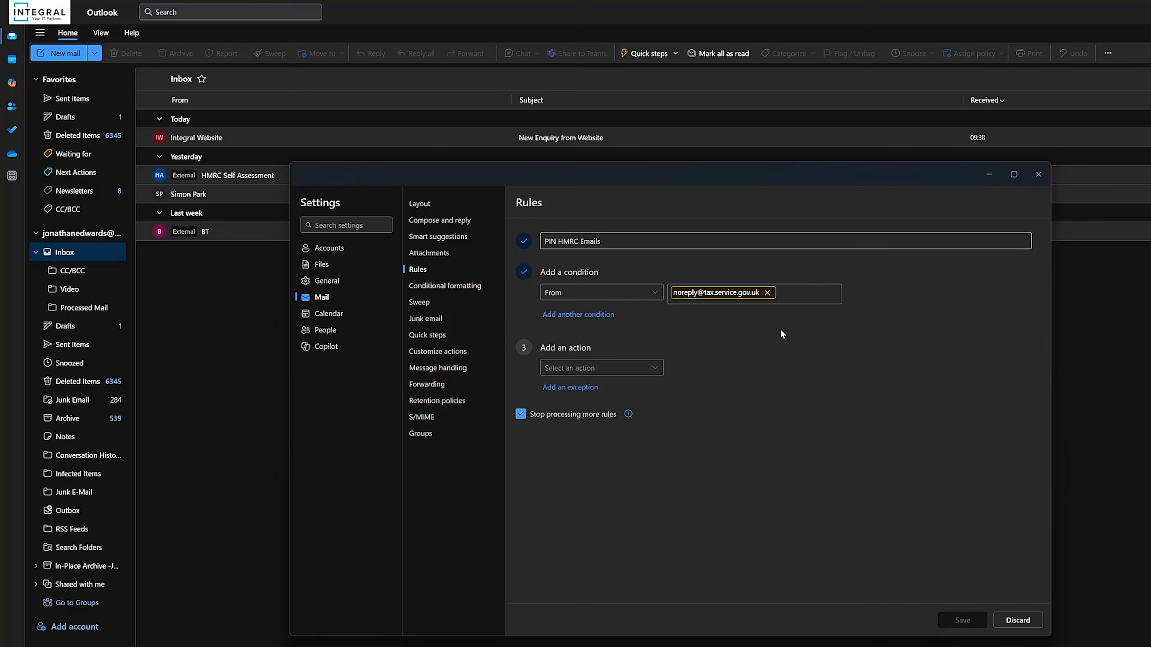
Step: Add a Pin to top action to the HMRC rule, then save the rule and close the settings
click(661, 368)
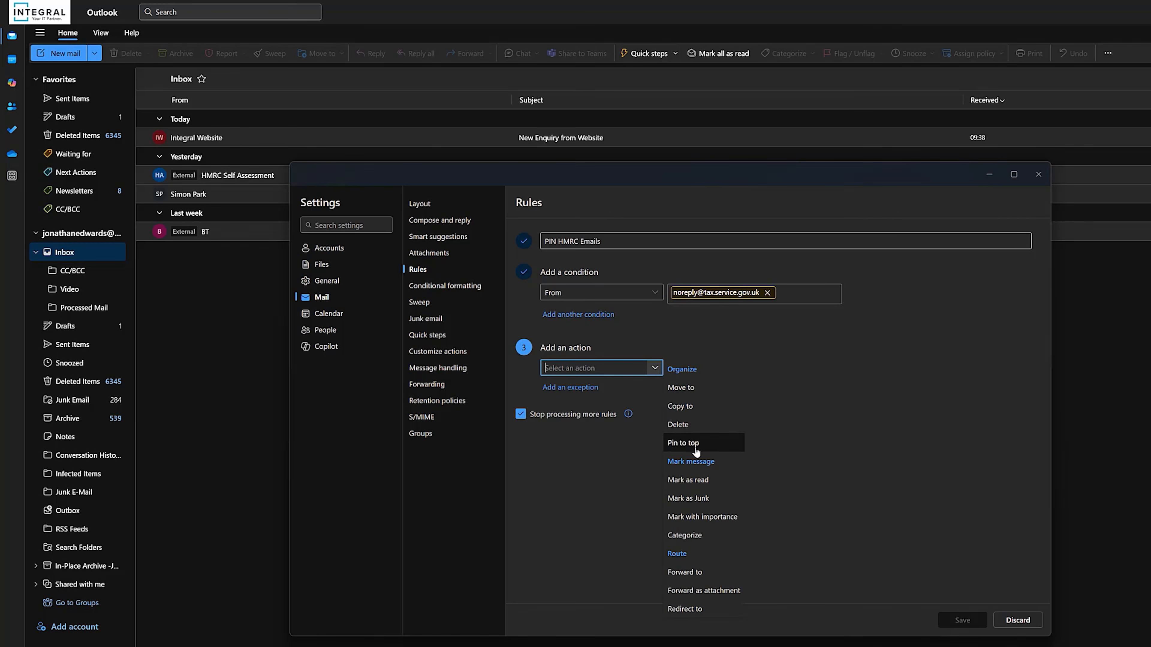
click(683, 443)
click(640, 443)
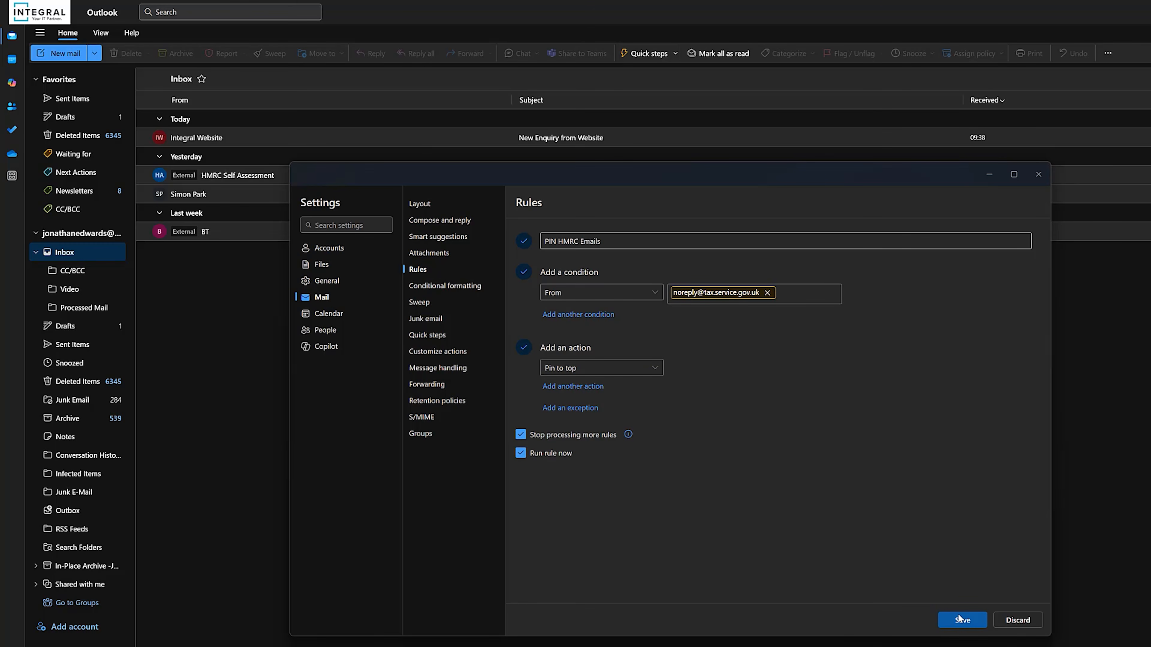
click(956, 624)
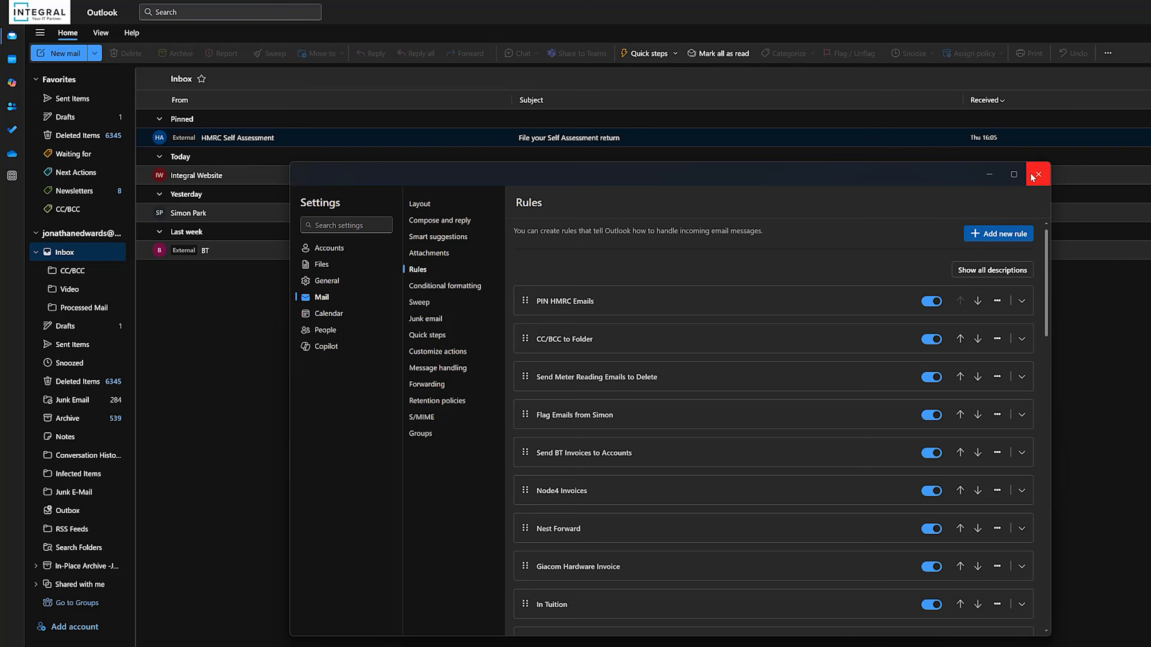
click(1036, 175)
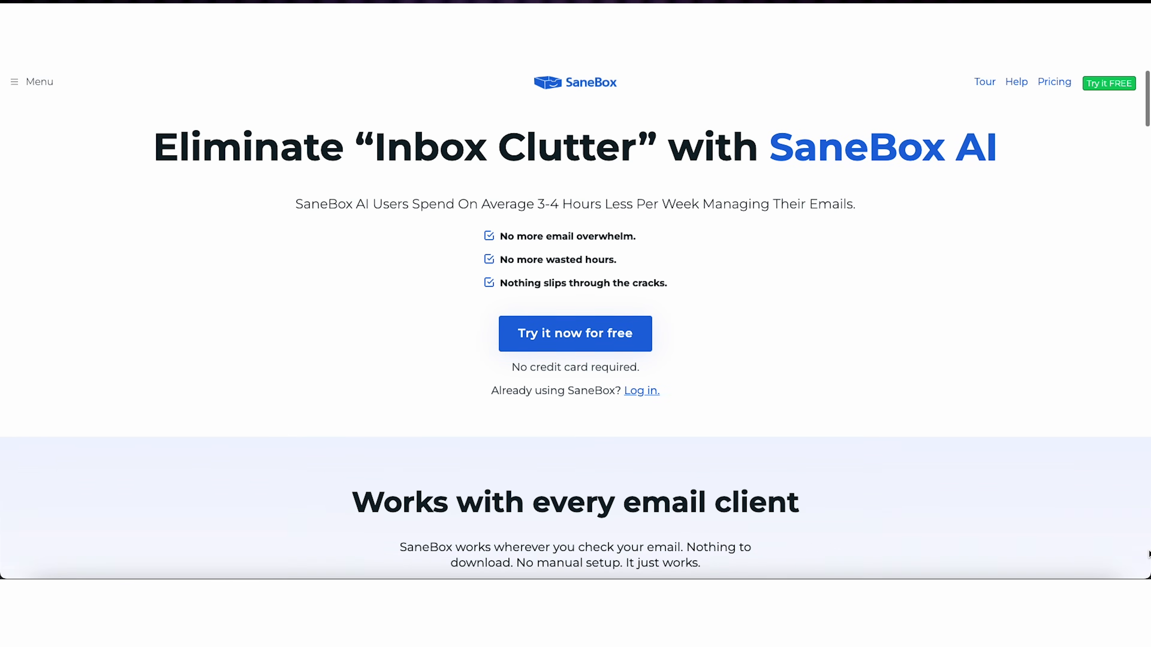
Step: Look through the SaneBox website's home page, from supported email clients through the inbox assistant and features to the customer reviews
scroll(1149, 553, down, 5)
scroll(1149, 554, down, 5)
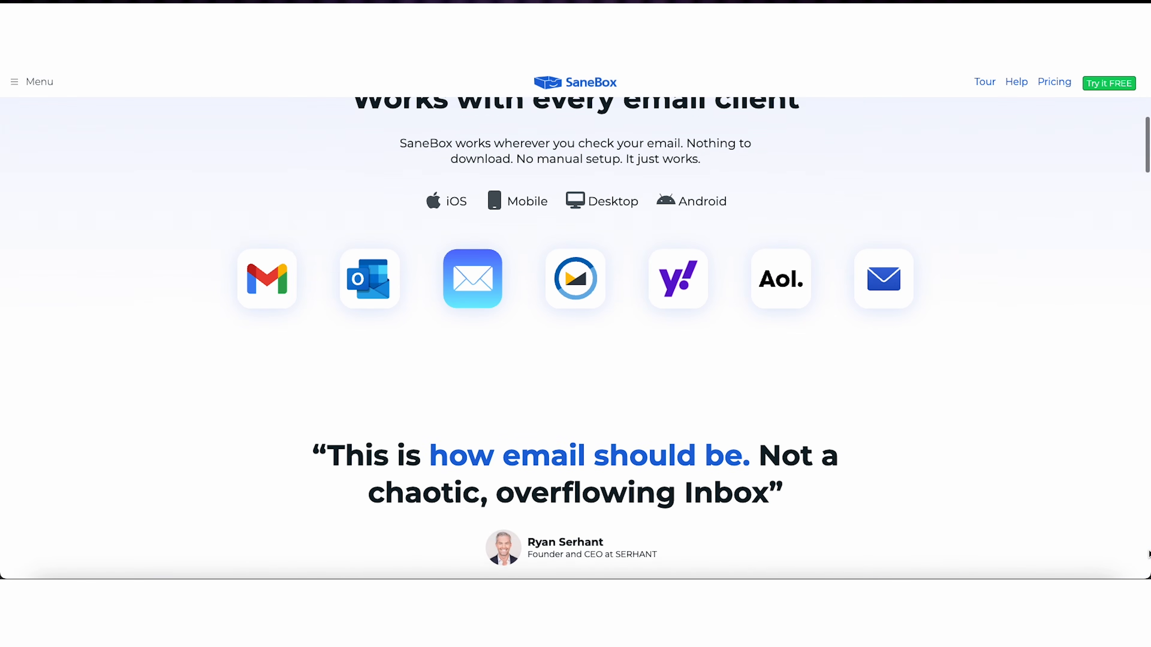
scroll(1149, 554, down, 5)
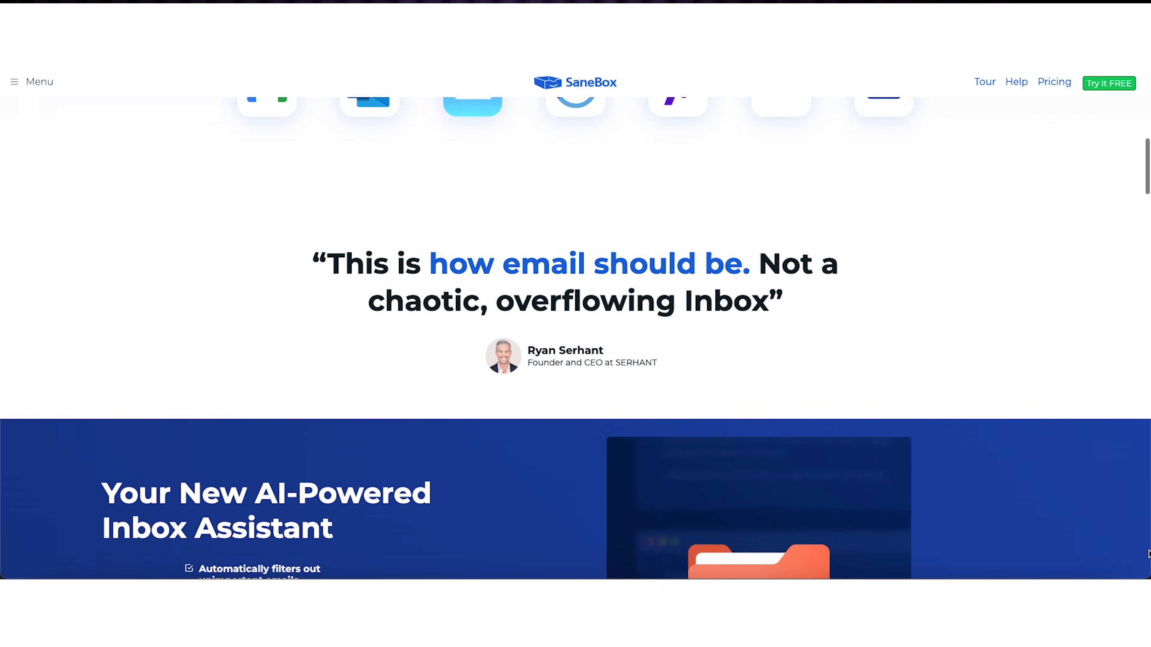
scroll(1148, 554, down, 5)
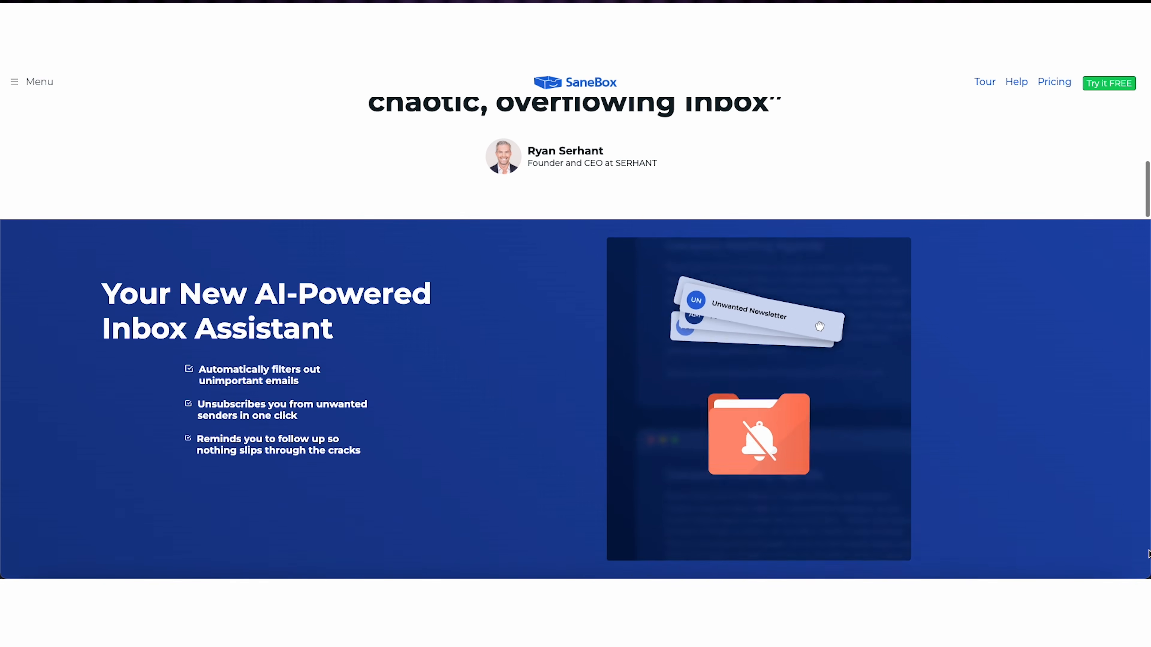
scroll(1149, 554, down, 3)
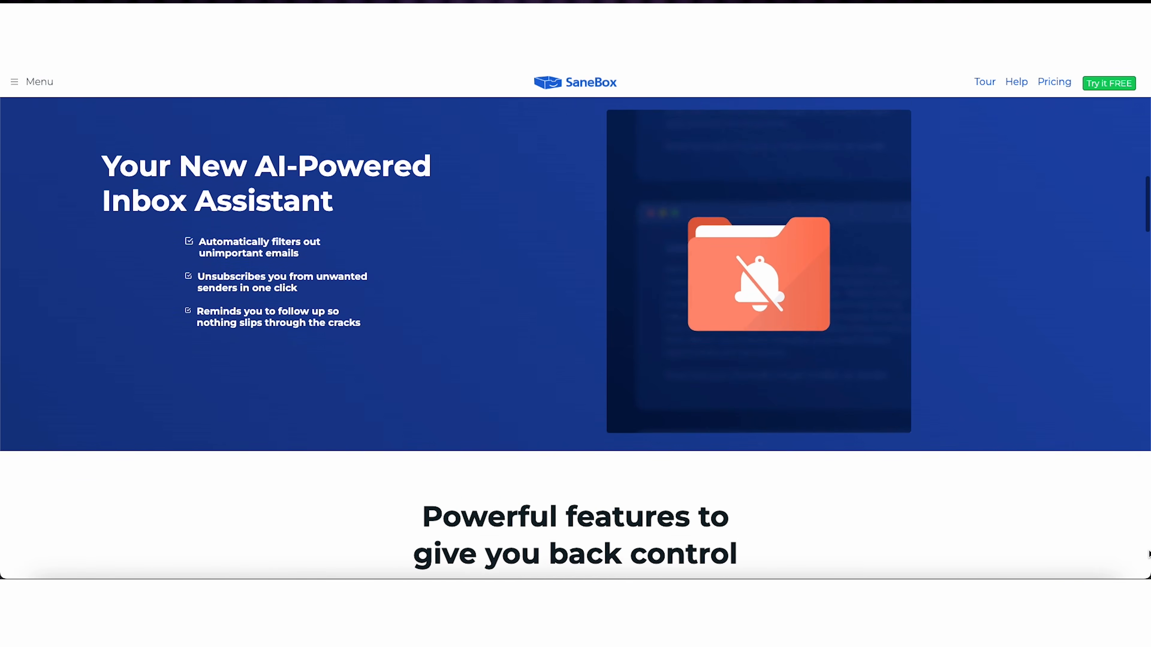
scroll(1148, 554, down, 5)
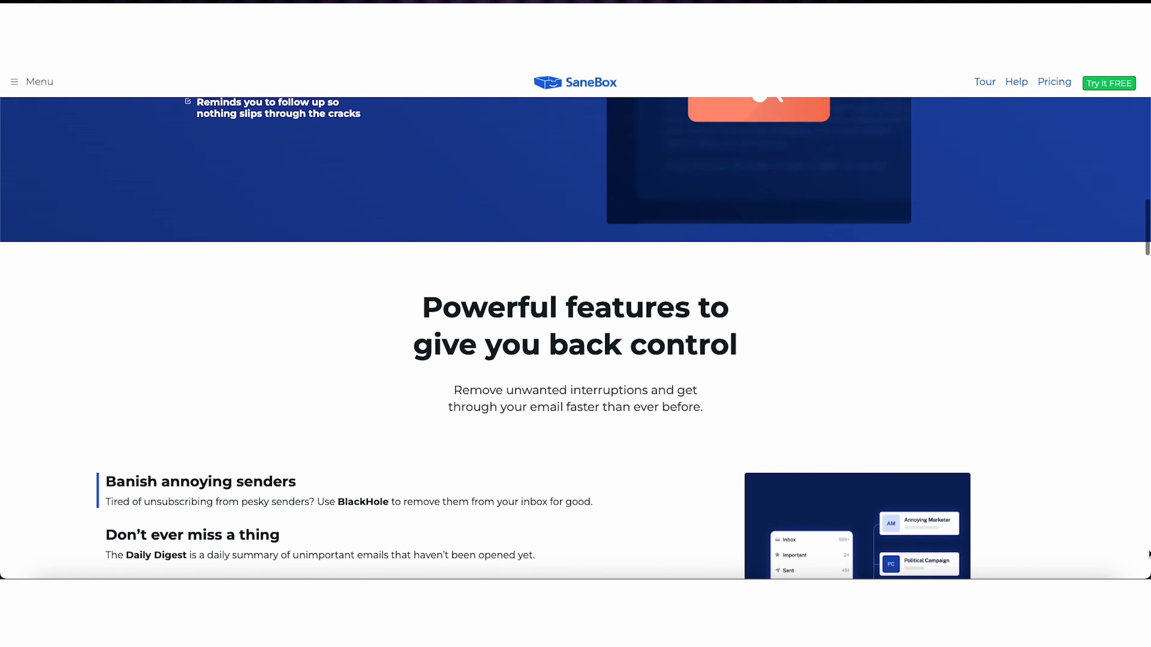
scroll(1148, 554, down, 4)
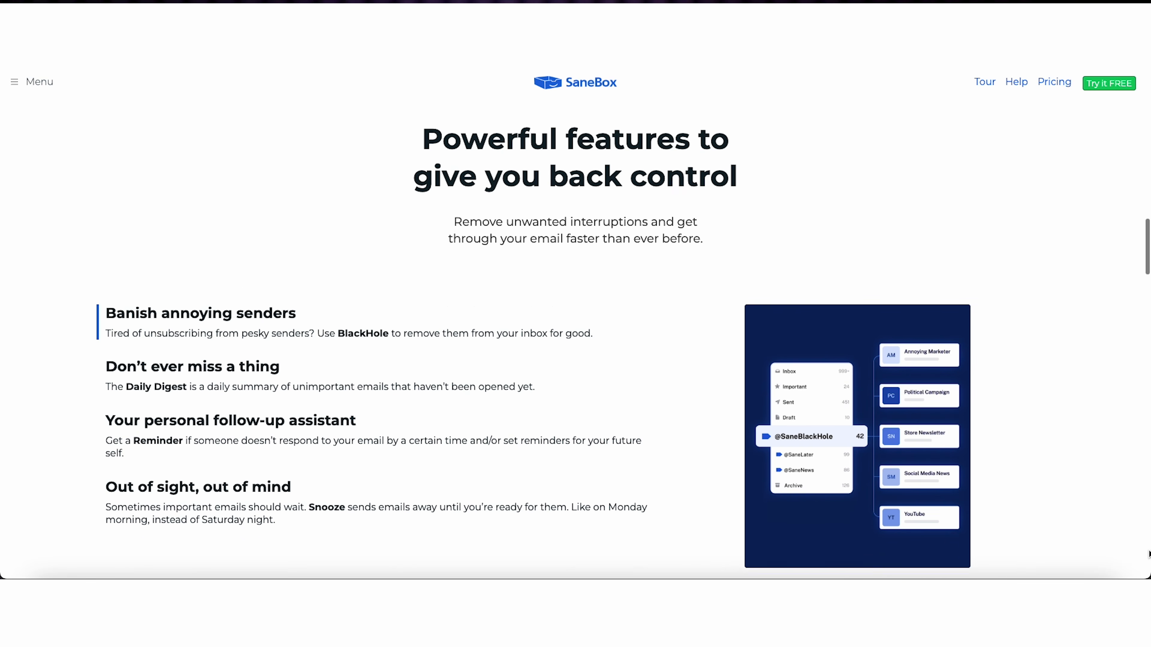
scroll(1149, 554, down, 5)
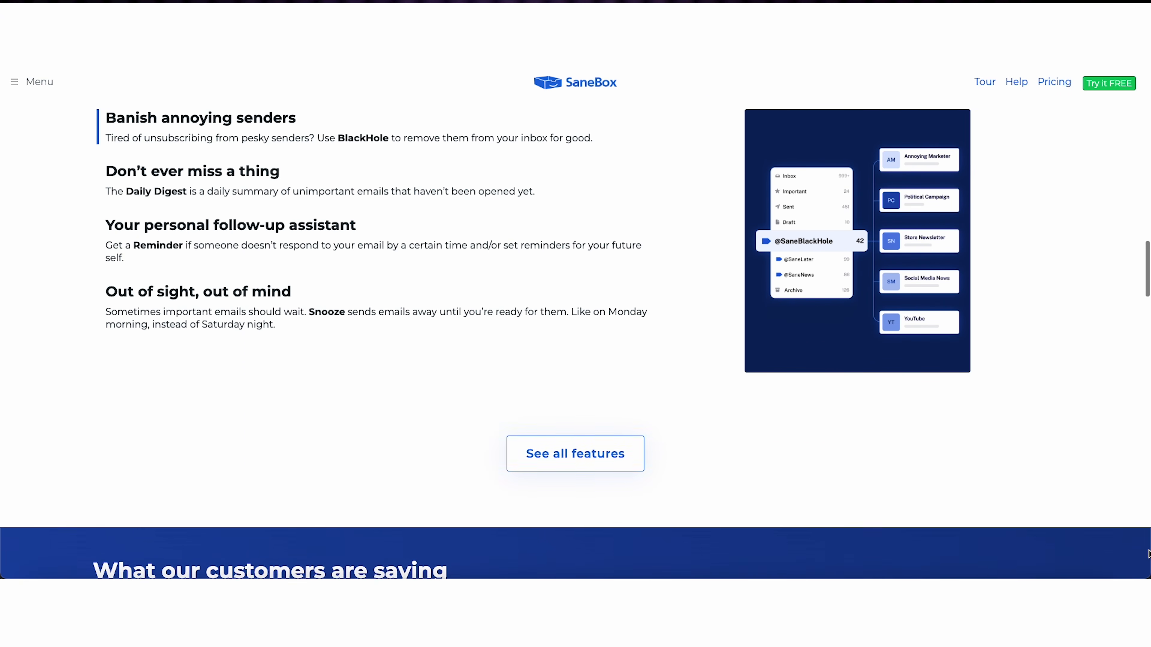
scroll(1149, 554, down, 6)
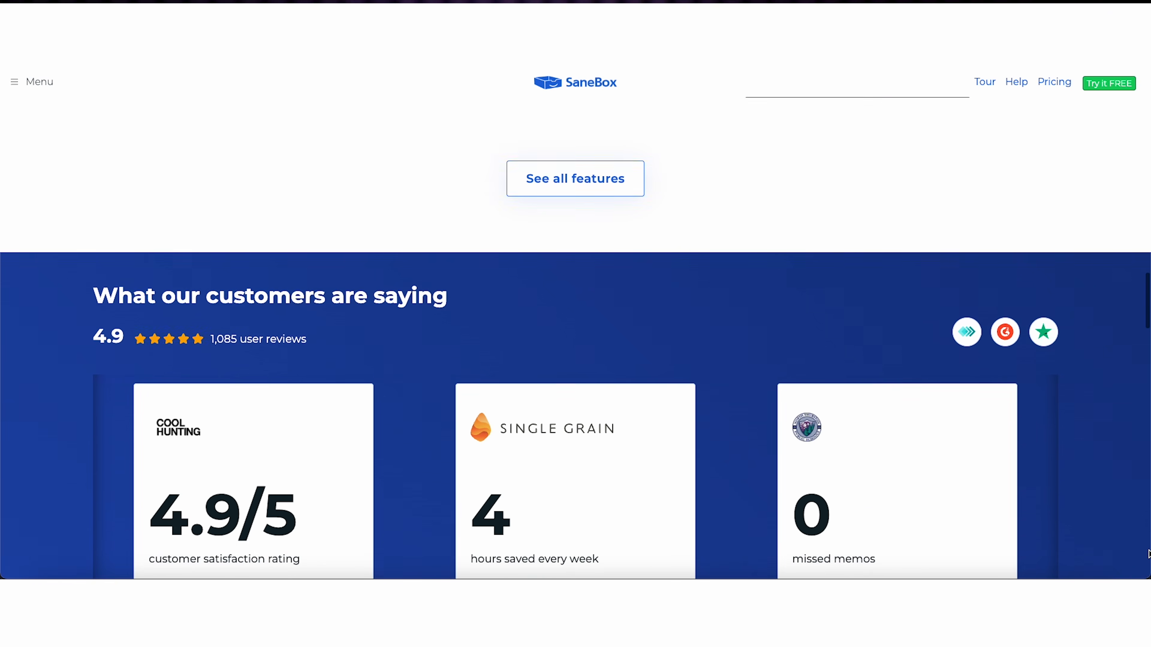
scroll(1149, 554, down, 3)
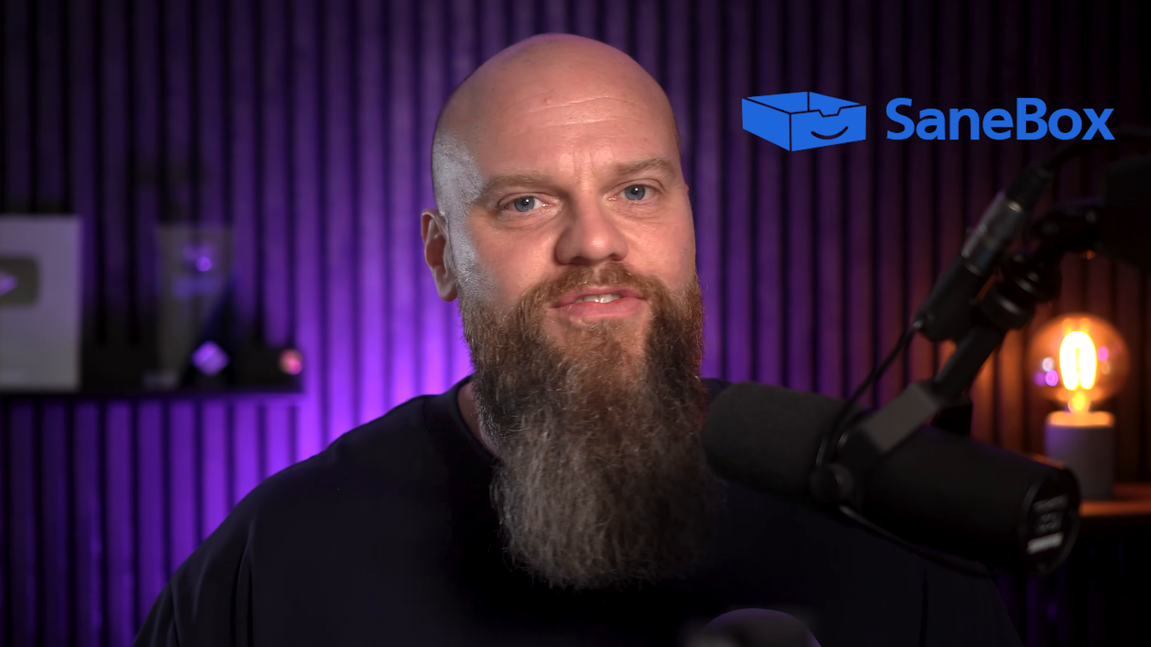